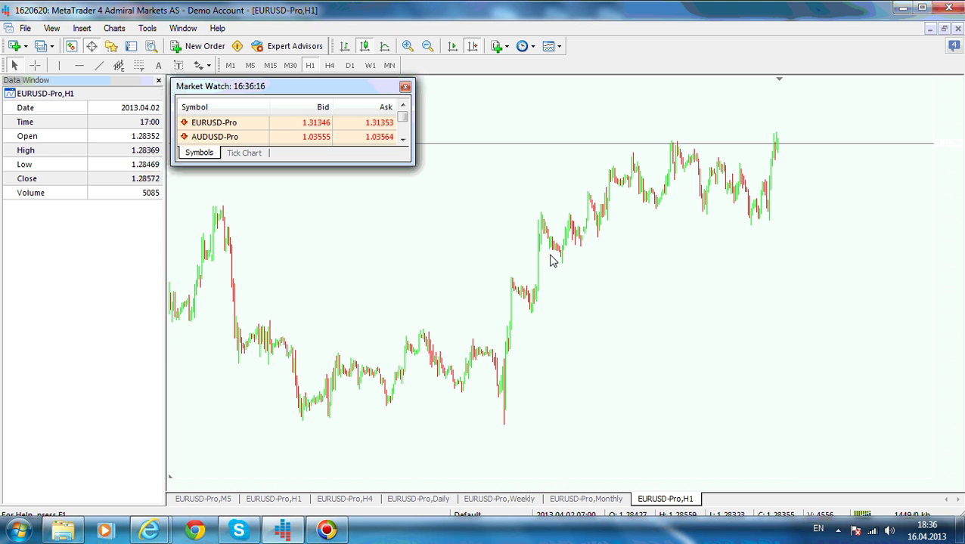
# Step: Place a black horizontal line at 1.29686 and Ctrl-drag a copy up to 1.31389
pyautogui.scroll(1, 575, 340)
pyautogui.scroll(-1, 560, 344)
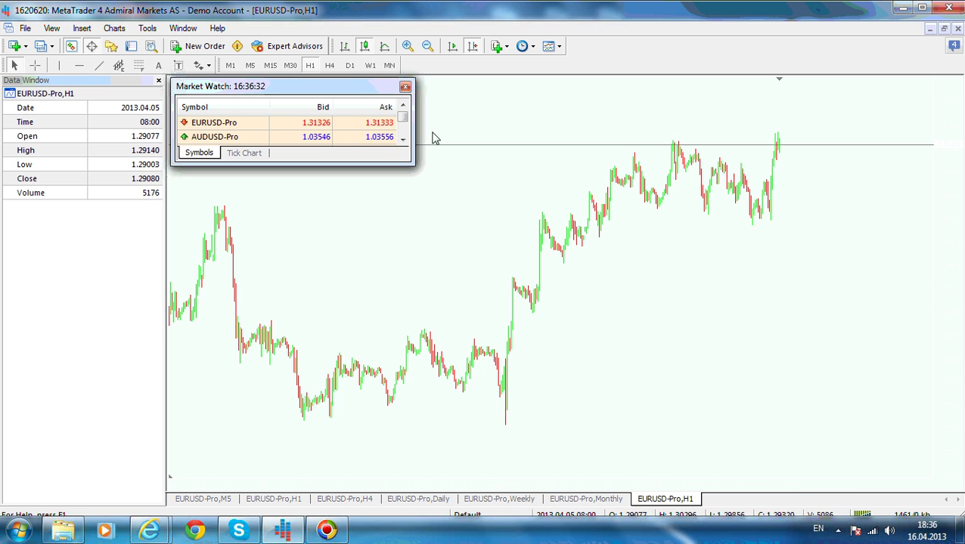
pyautogui.click(79, 65)
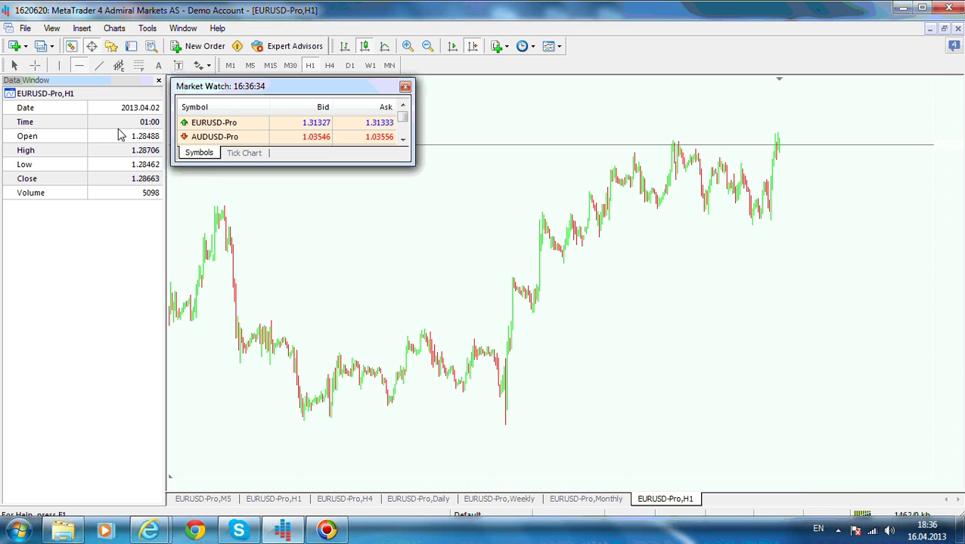
pyautogui.rightClick(579, 266)
pyautogui.click(587, 270)
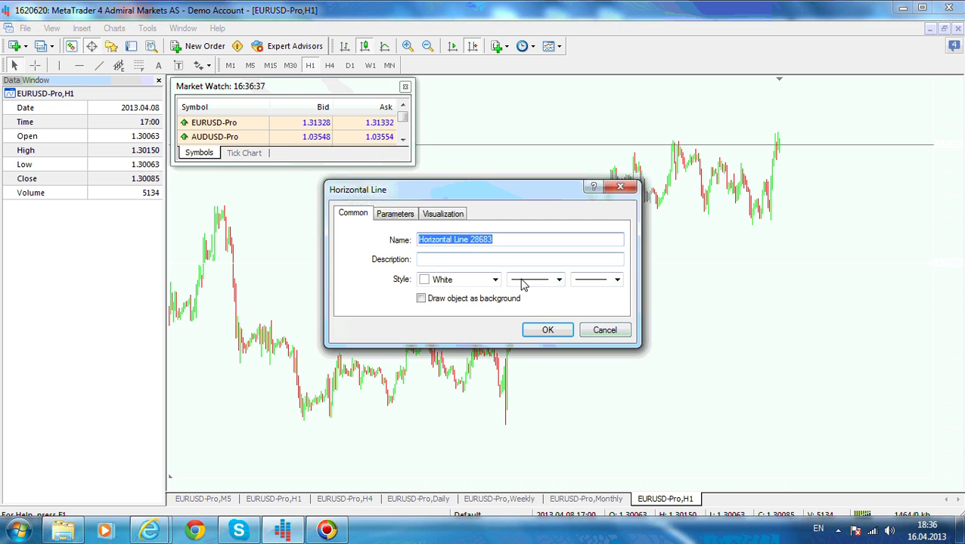
pyautogui.click(491, 281)
pyautogui.click(436, 315)
pyautogui.click(547, 332)
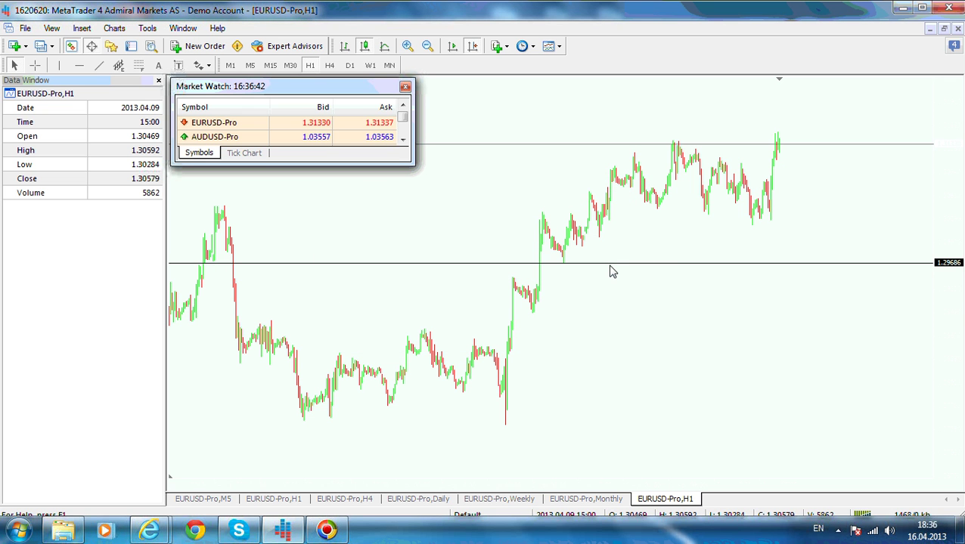
pyautogui.moveTo(614, 265); pyautogui.dragTo(704, 143)
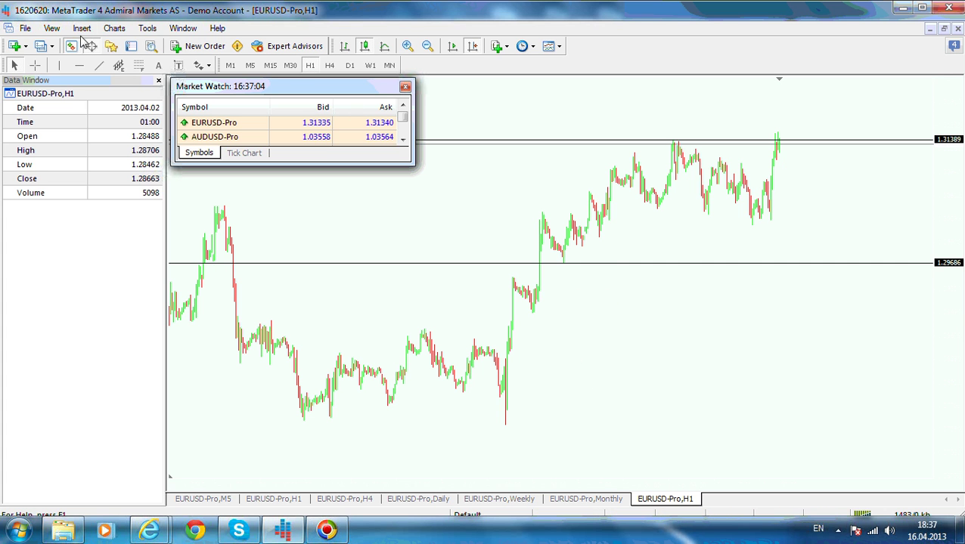
# Step: Draw a Fibonacci Expansion from the swing low to the high, ending at the pullback low
pyautogui.click(82, 30)
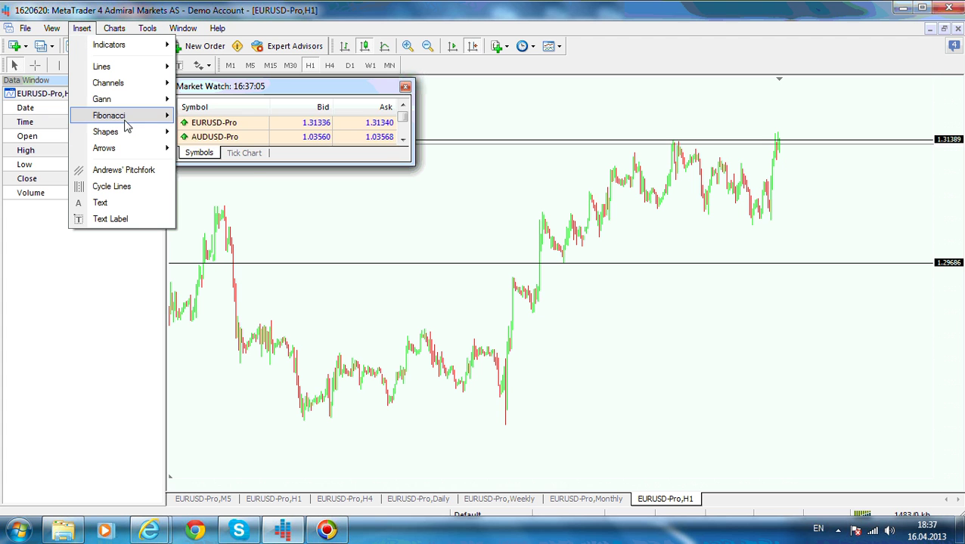
pyautogui.moveTo(125, 122)
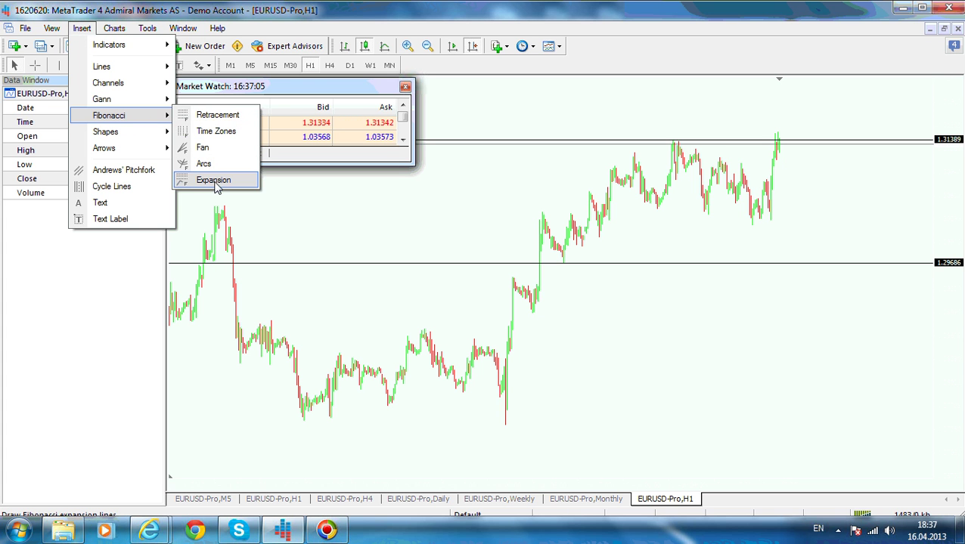
pyautogui.click(213, 180)
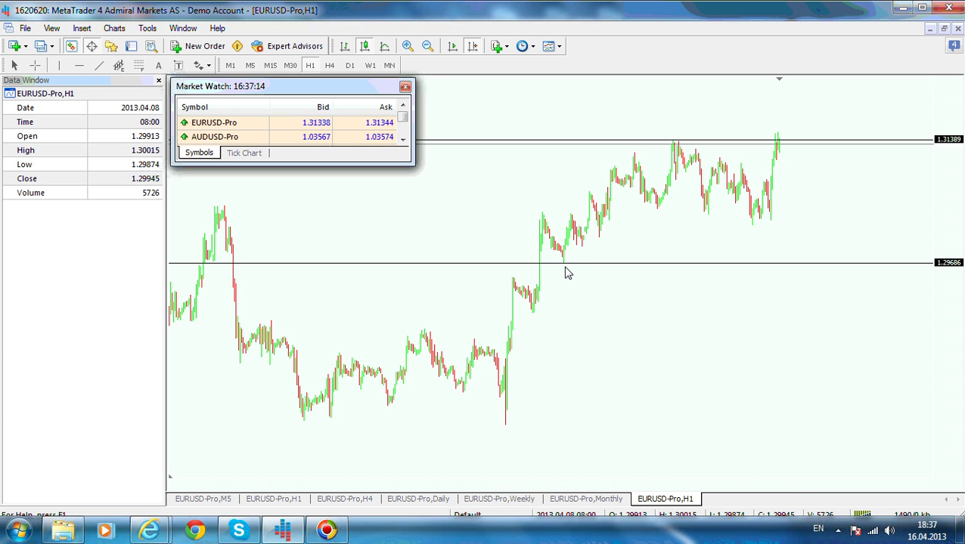
pyautogui.moveTo(563, 263); pyautogui.dragTo(675, 144)
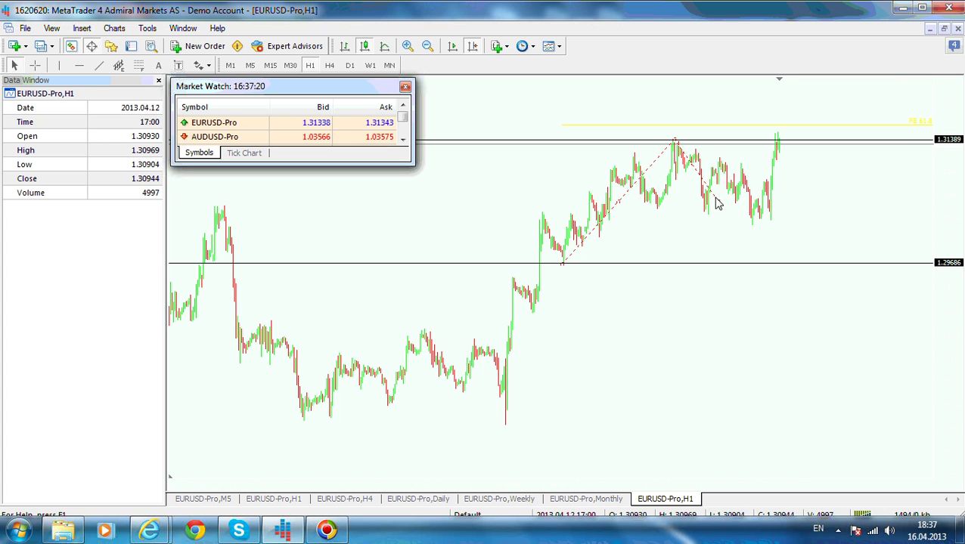
pyautogui.click(752, 230)
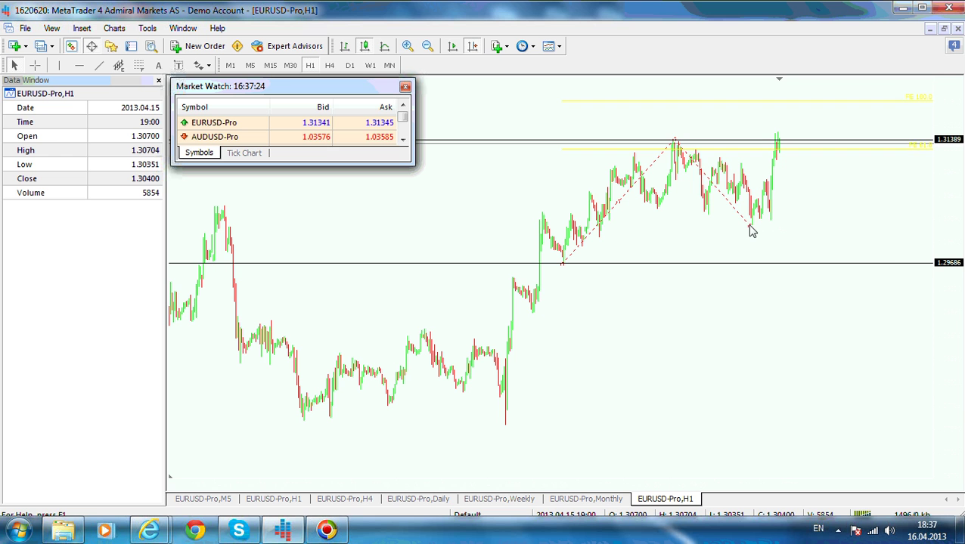
# Step: Set the expansion's Fibo Levels colour to Black
pyautogui.rightClick(752, 230)
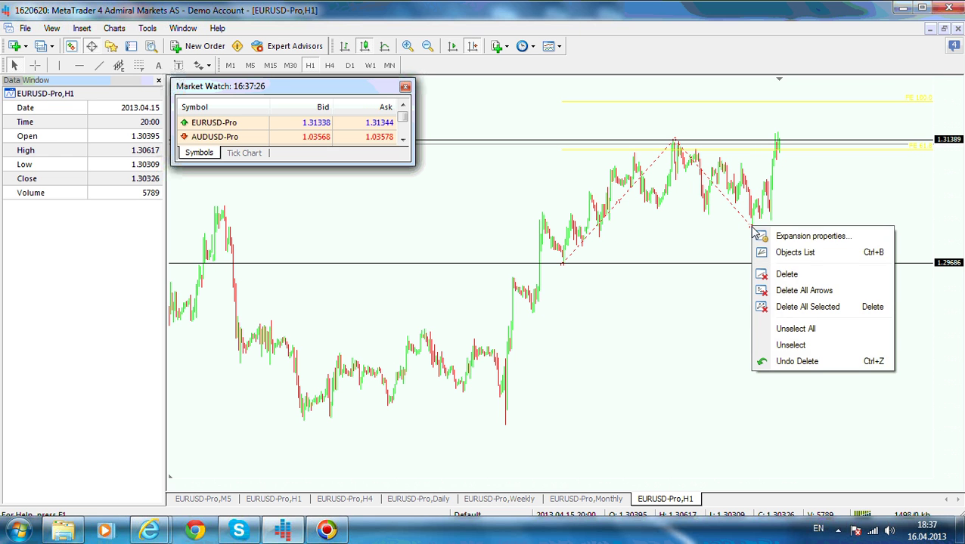
pyautogui.click(779, 235)
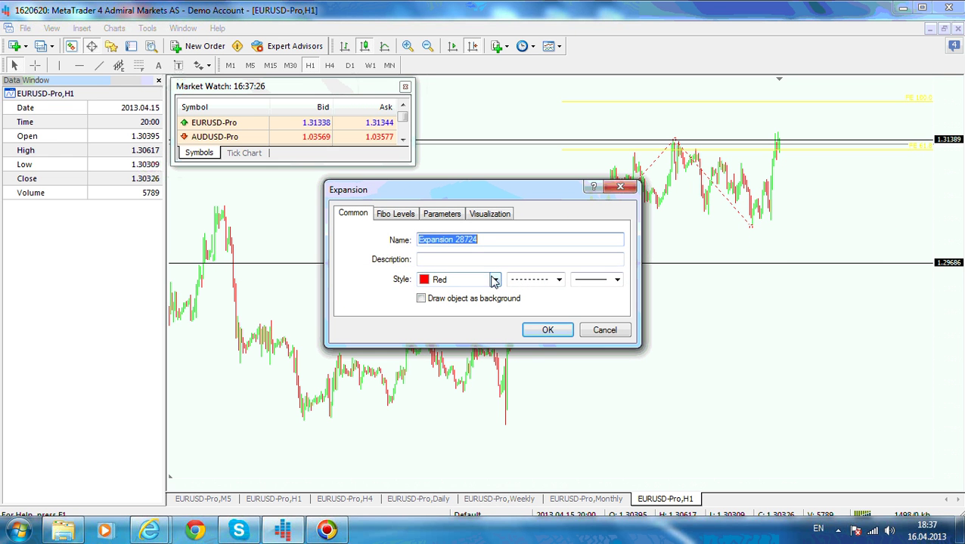
pyautogui.click(395, 214)
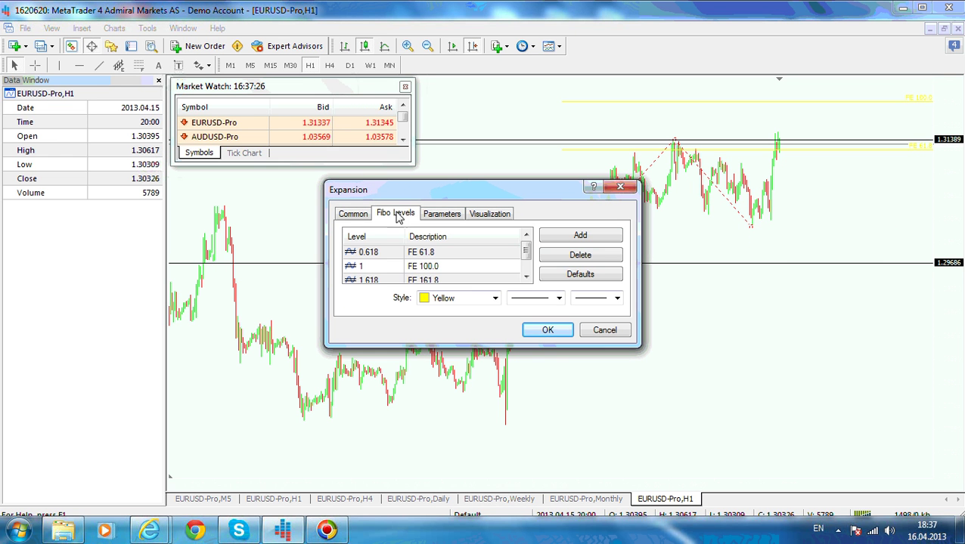
pyautogui.click(495, 298)
pyautogui.click(424, 337)
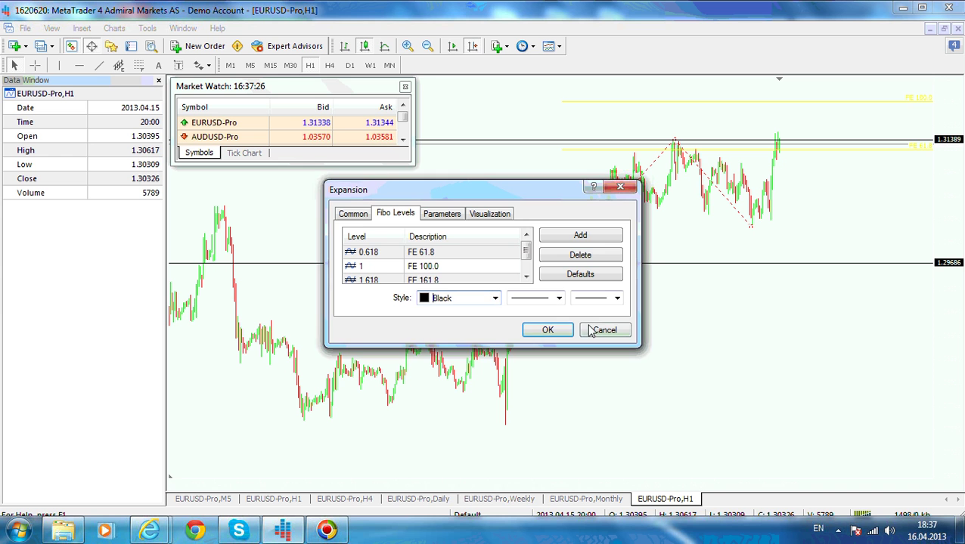
pyautogui.click(547, 331)
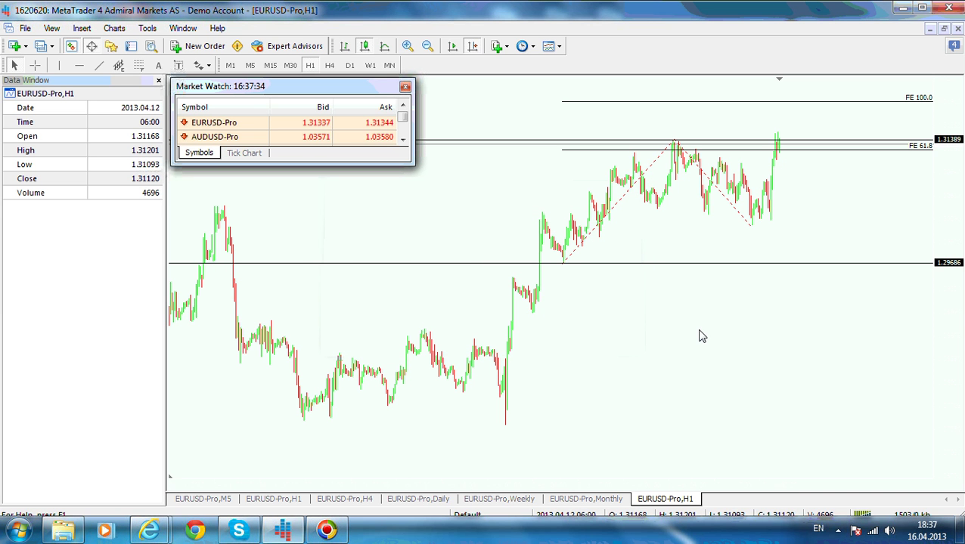
# Step: Zoom out, compress the price scale and draw a trendline from the pullback low to FE 161.8
pyautogui.click(427, 47)
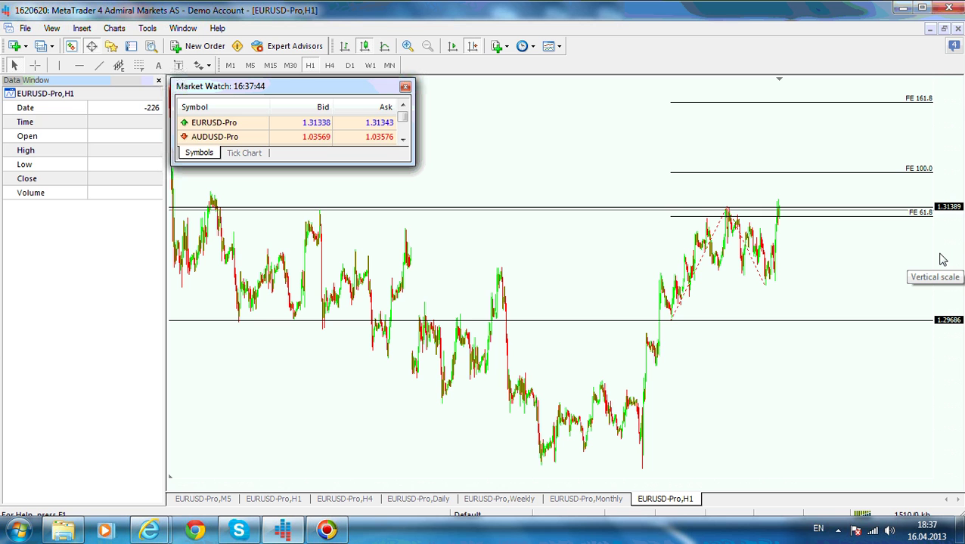
pyautogui.moveTo(954, 236); pyautogui.dragTo(956, 266)
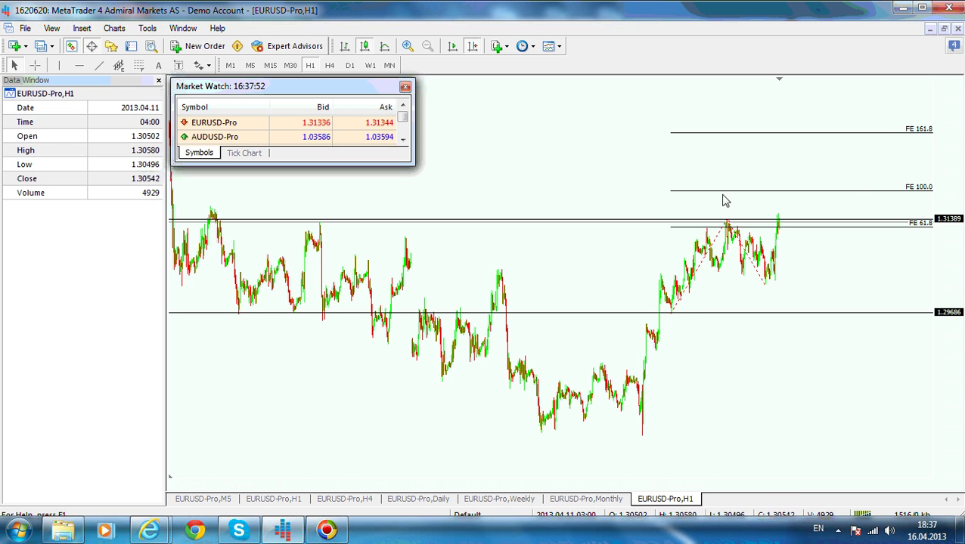
pyautogui.click(98, 65)
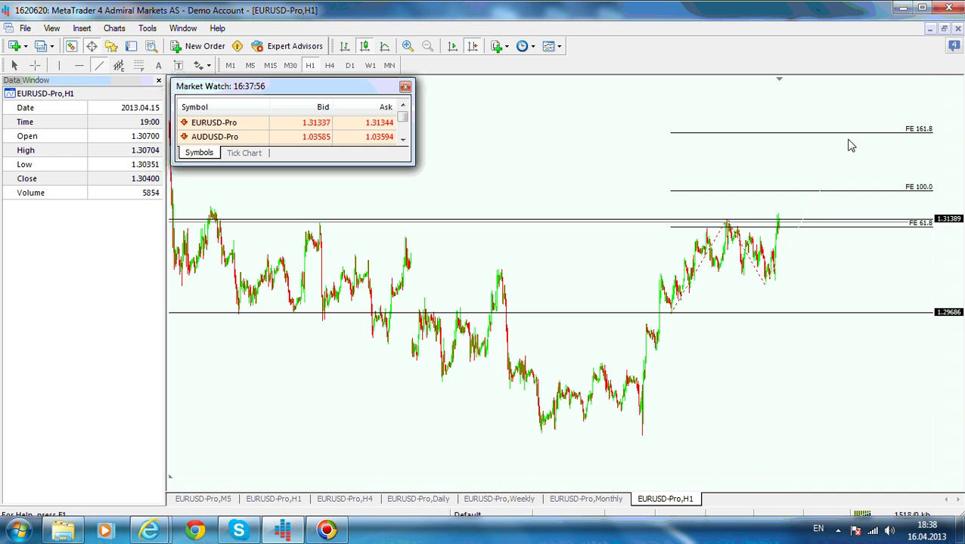
# Step: Set the trendline's colour to Black in its Common properties
pyautogui.rightClick(831, 163)
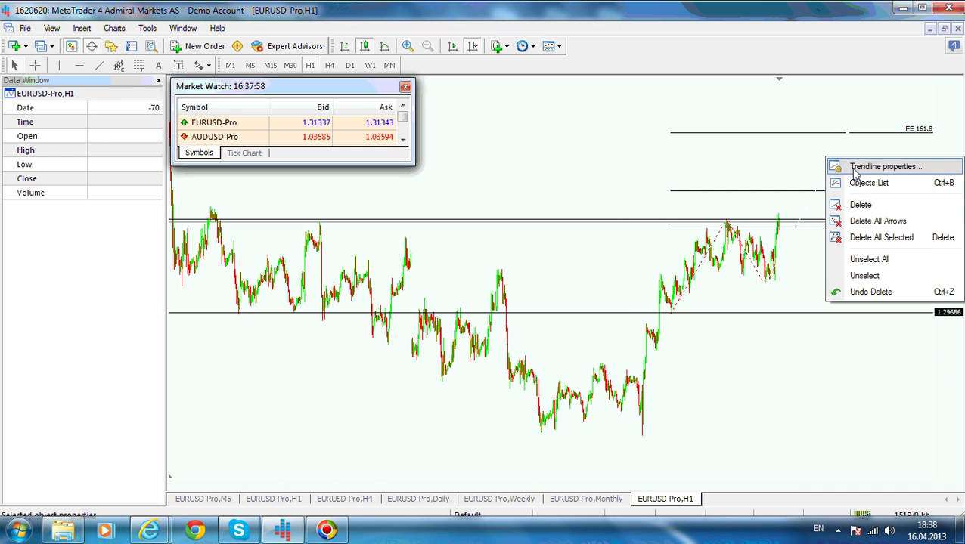
pyautogui.click(837, 166)
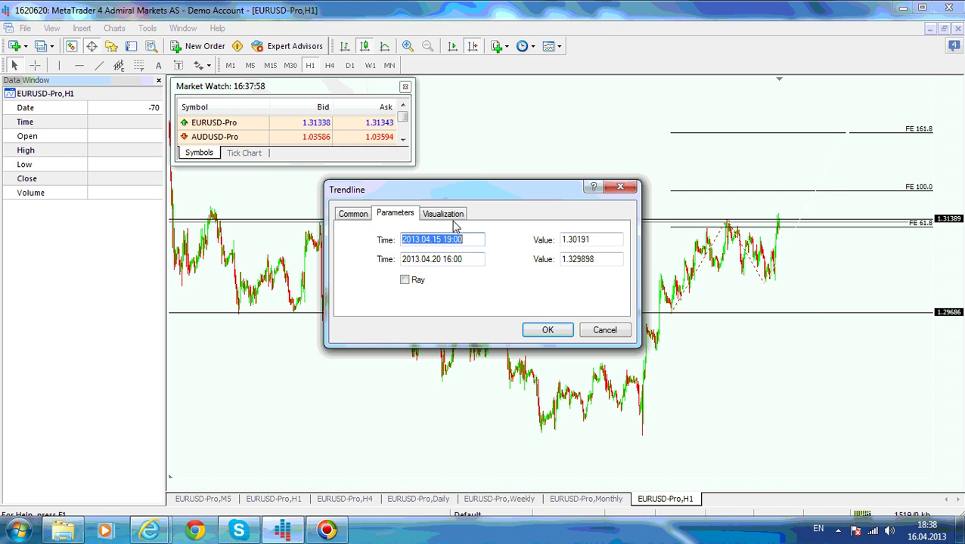
pyautogui.click(352, 214)
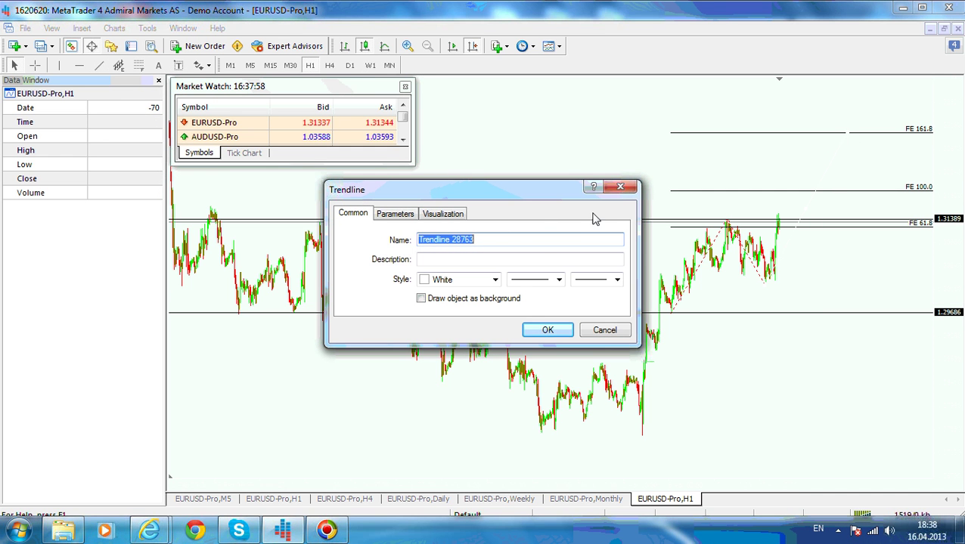
pyautogui.click(495, 280)
pyautogui.click(423, 315)
pyautogui.click(546, 332)
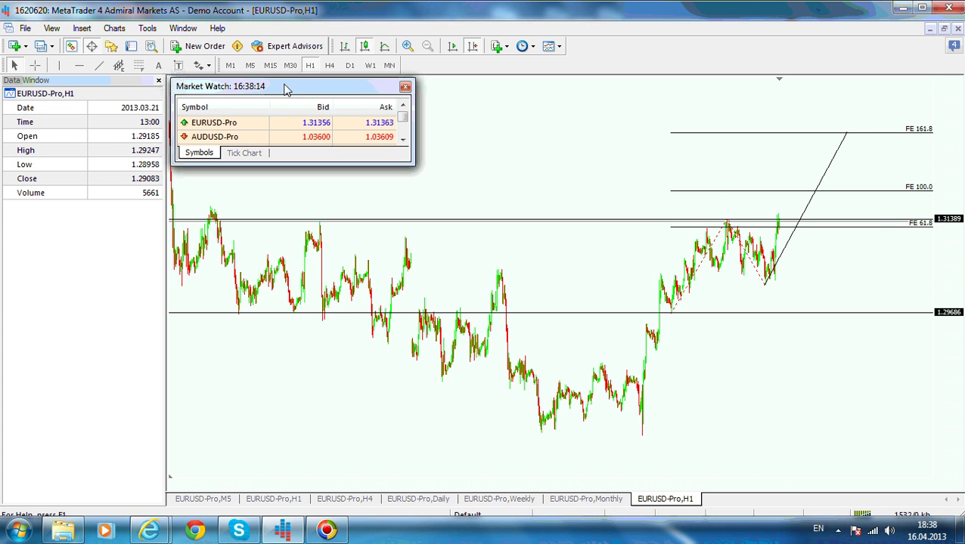
# Step: Mark the FE 161.8 level at 1.32951 with a red left price label
pyautogui.click(209, 67)
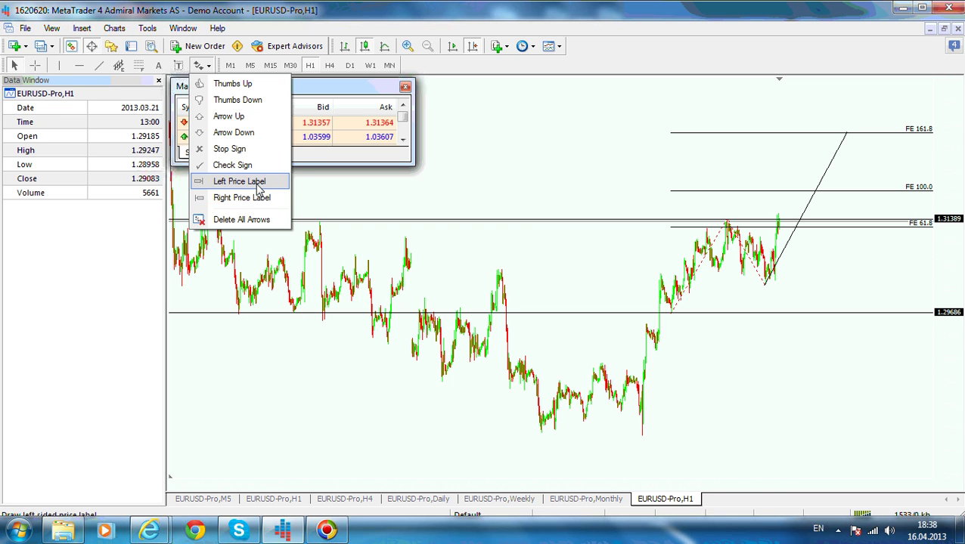
pyautogui.click(258, 185)
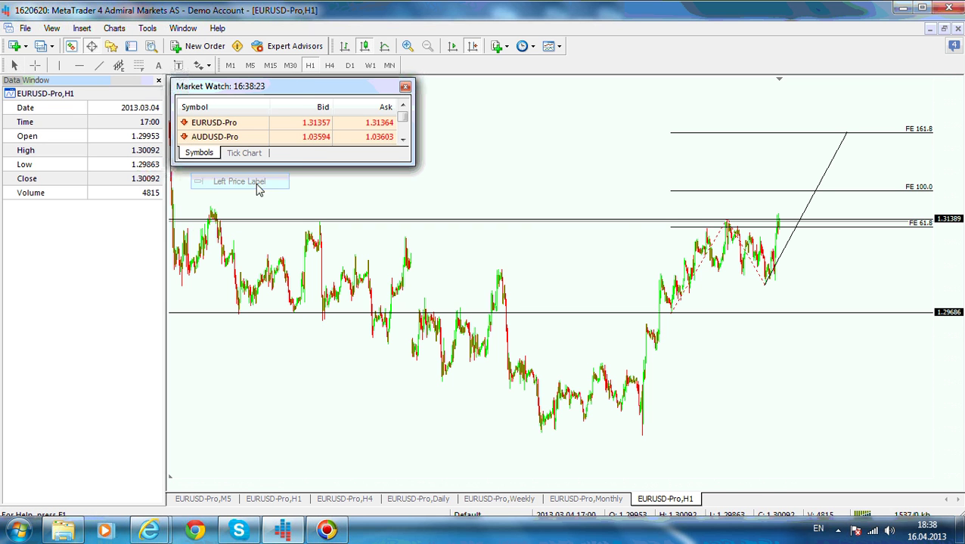
pyautogui.rightClick(668, 136)
pyautogui.click(688, 144)
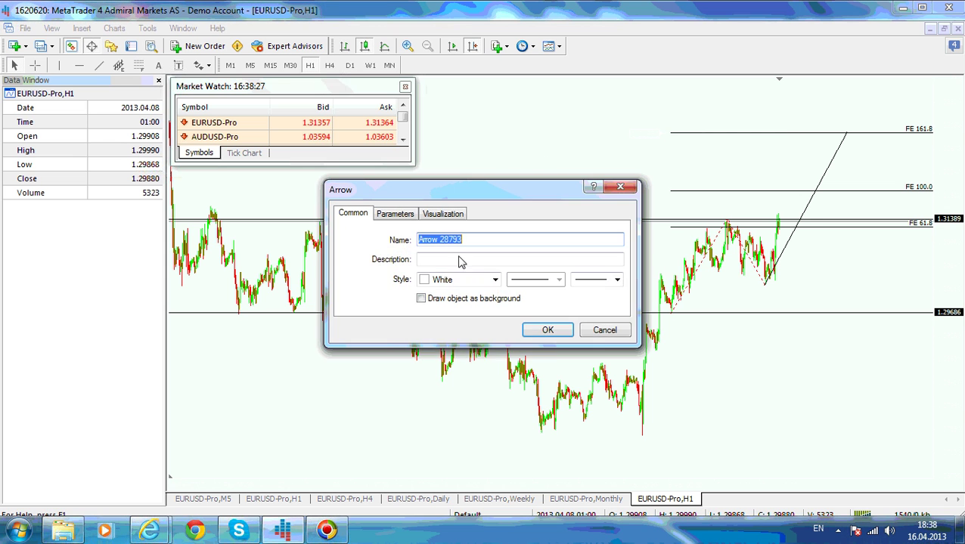
pyautogui.click(495, 280)
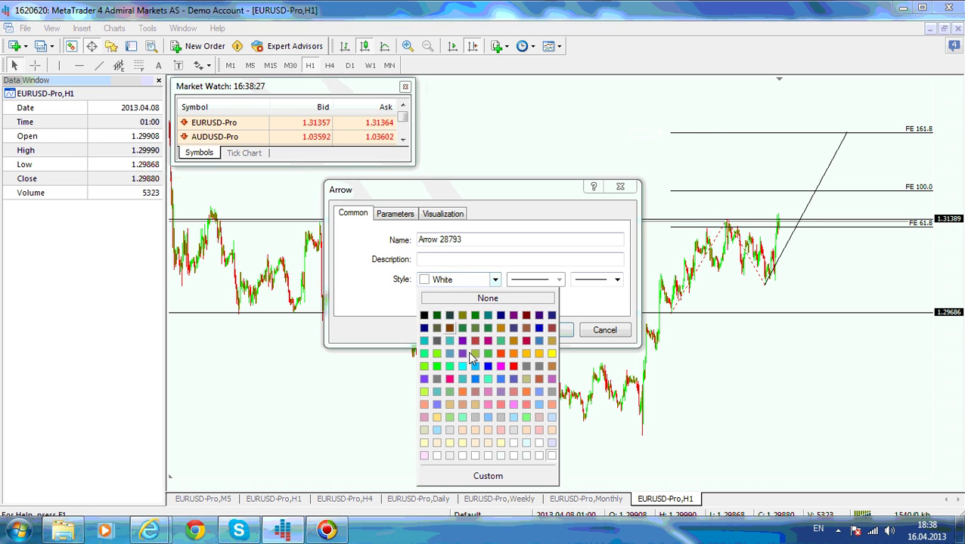
pyautogui.click(514, 366)
pyautogui.click(546, 330)
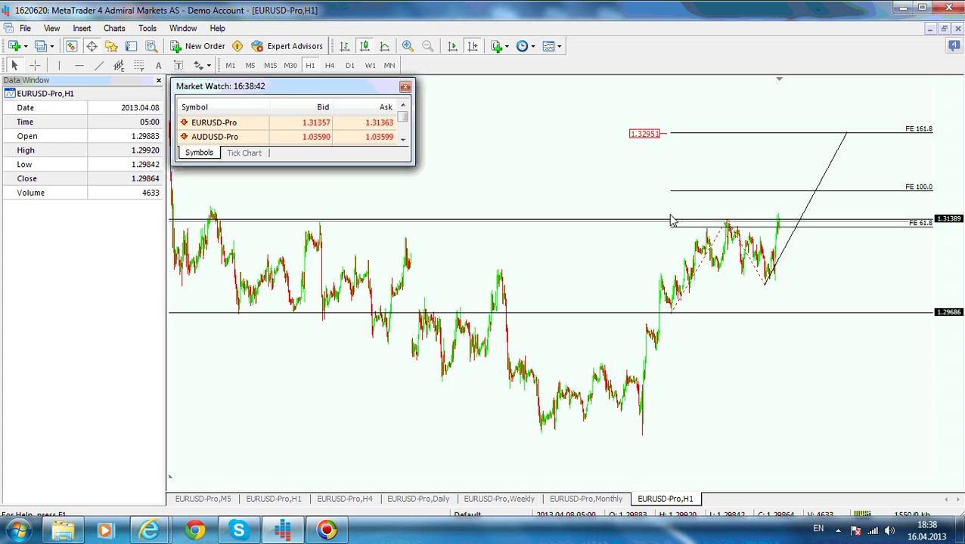
pyautogui.rightClick(720, 239)
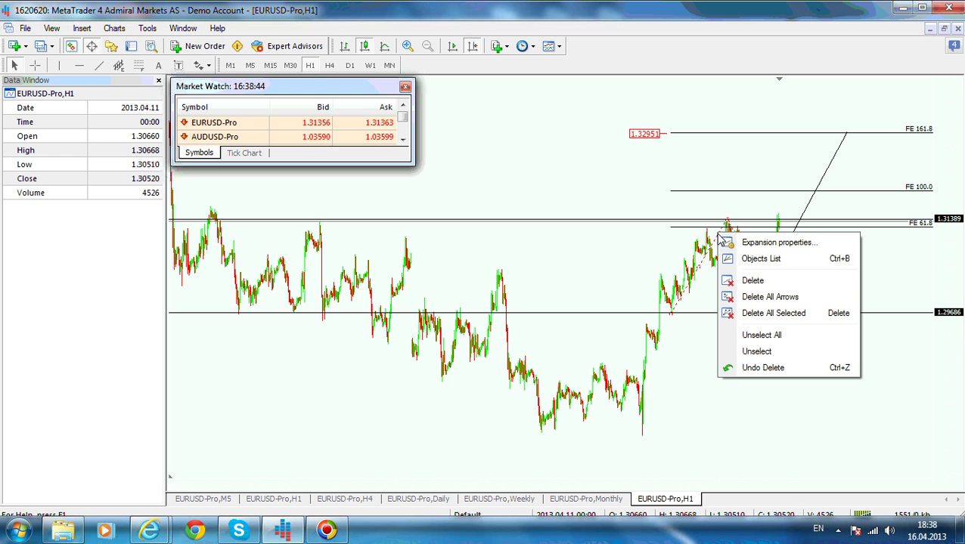
pyautogui.click(797, 243)
pyautogui.click(629, 190)
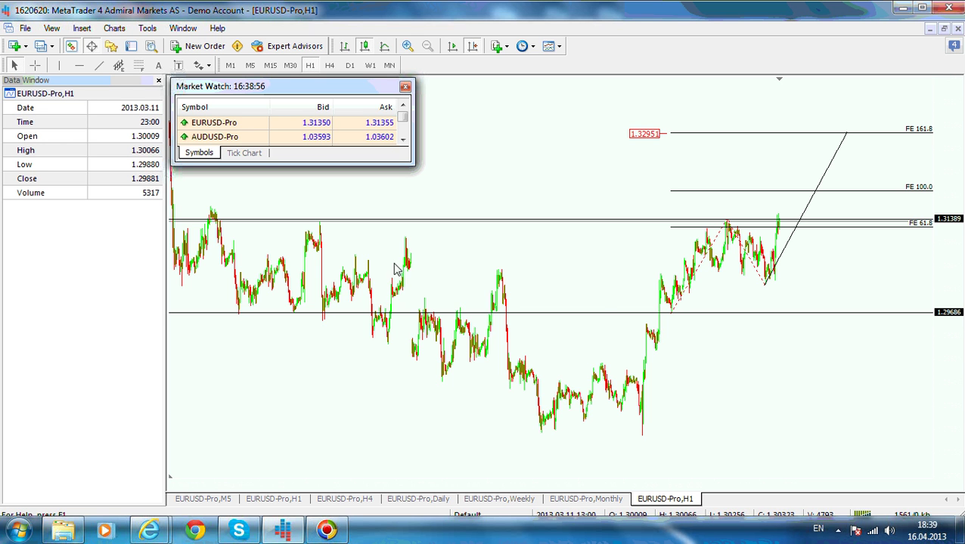
pyautogui.rightClick(477, 165)
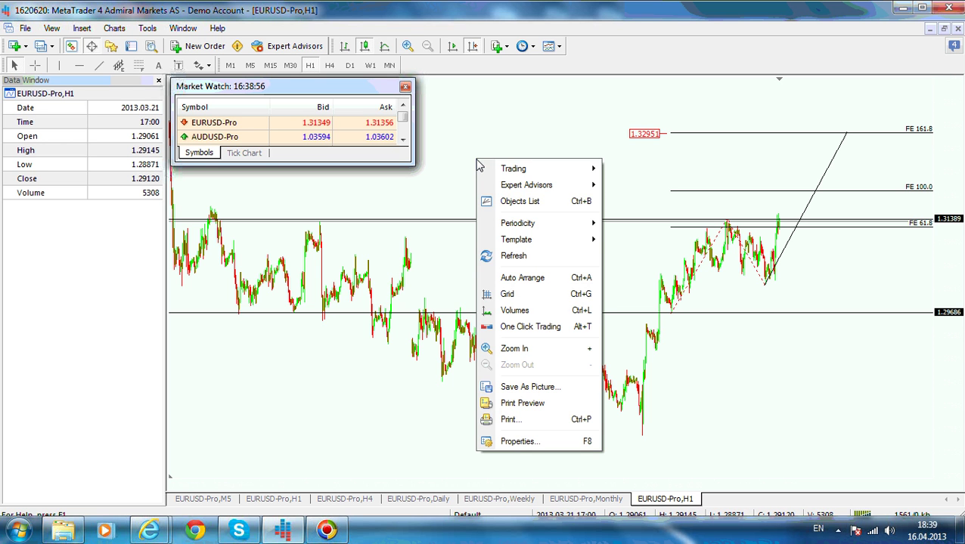
pyautogui.click(541, 204)
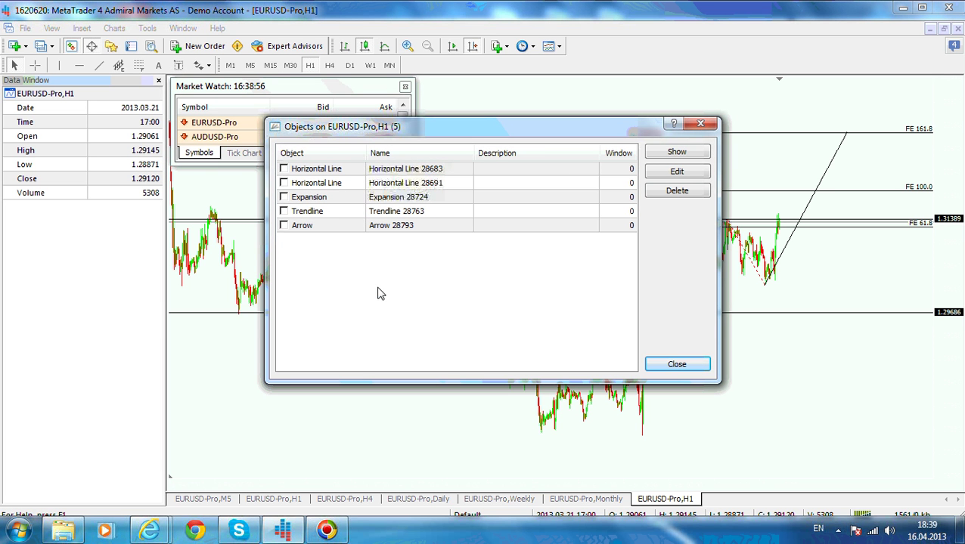
pyautogui.click(426, 227)
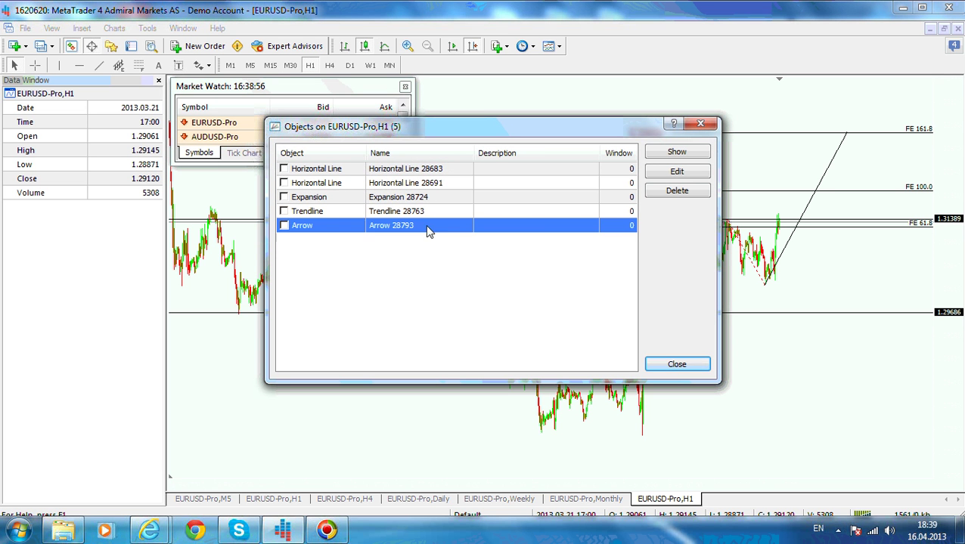
pyautogui.click(426, 213)
pyautogui.click(450, 198)
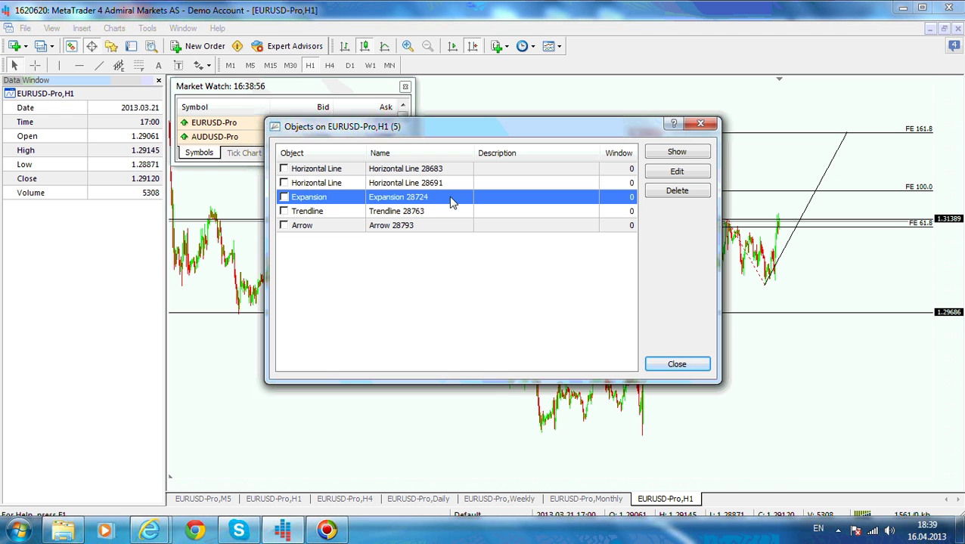
pyautogui.click(284, 197)
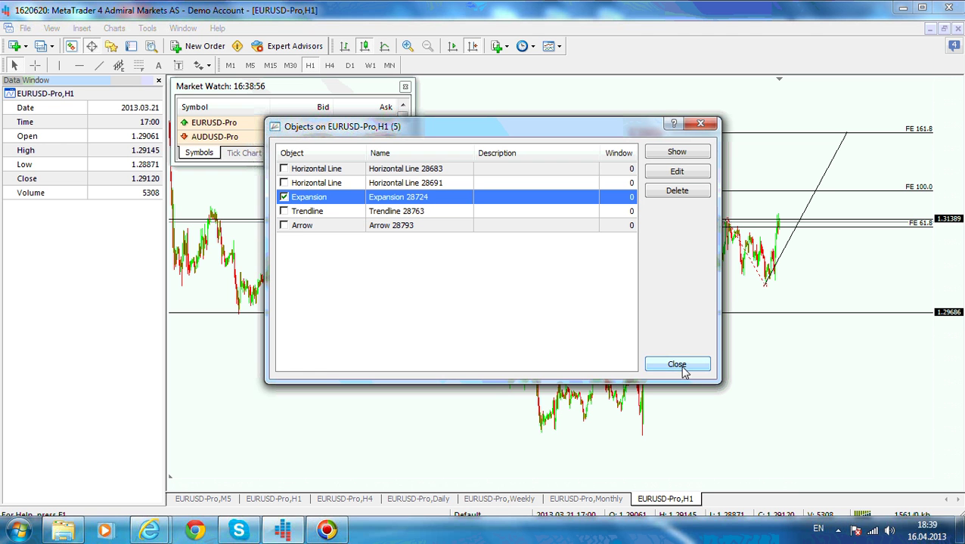
pyautogui.click(675, 173)
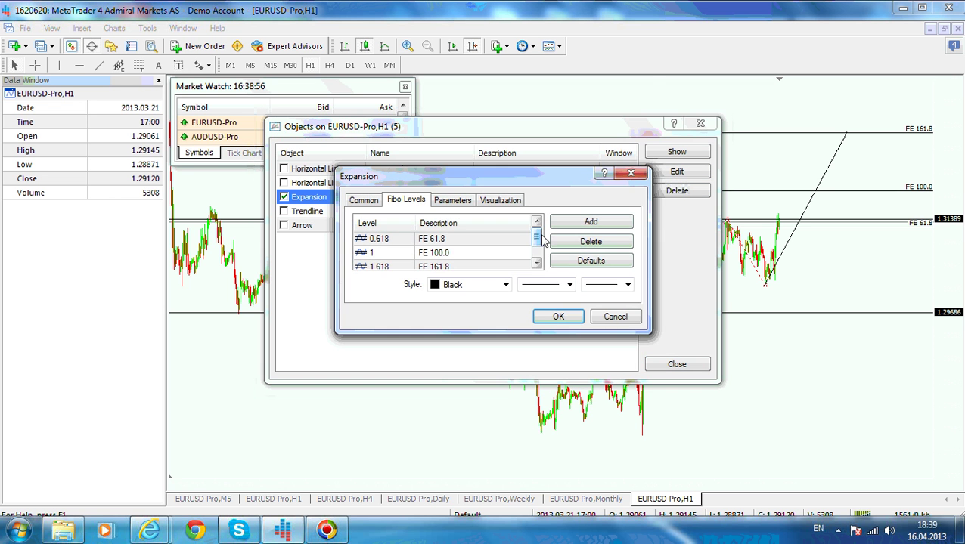
pyautogui.click(634, 175)
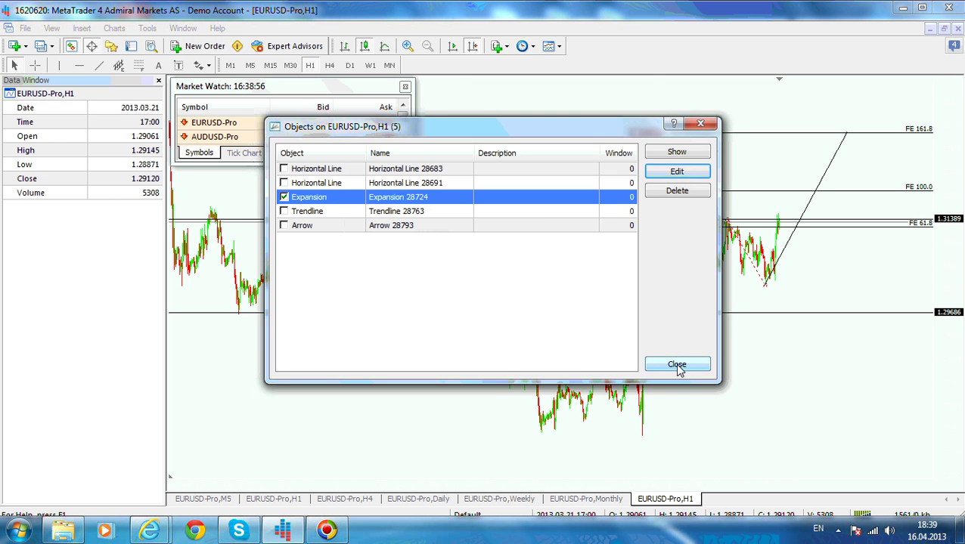
pyautogui.press('Escape')
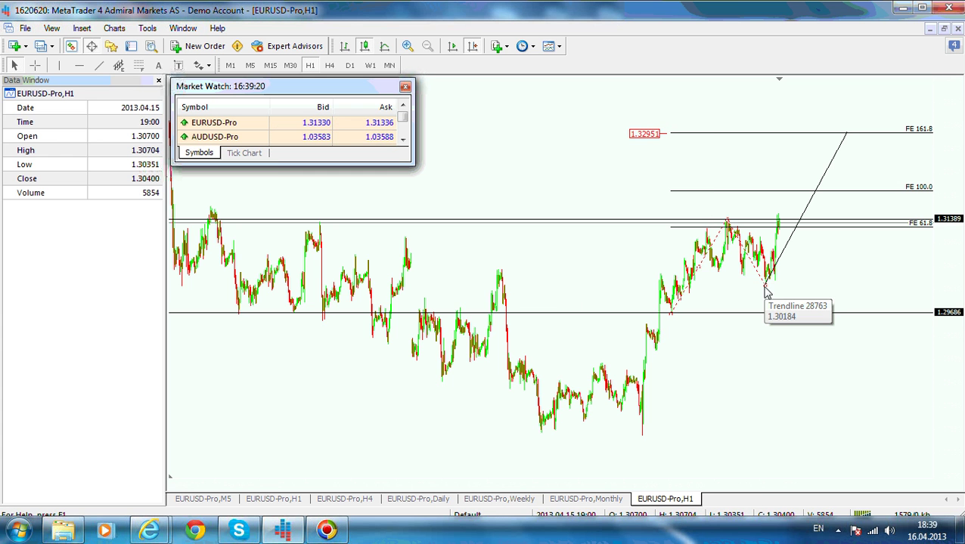
# Step: Add a 2.618 level described '261.8%' in the expansion's Fibo Levels
pyautogui.rightClick(697, 269)
pyautogui.click(771, 276)
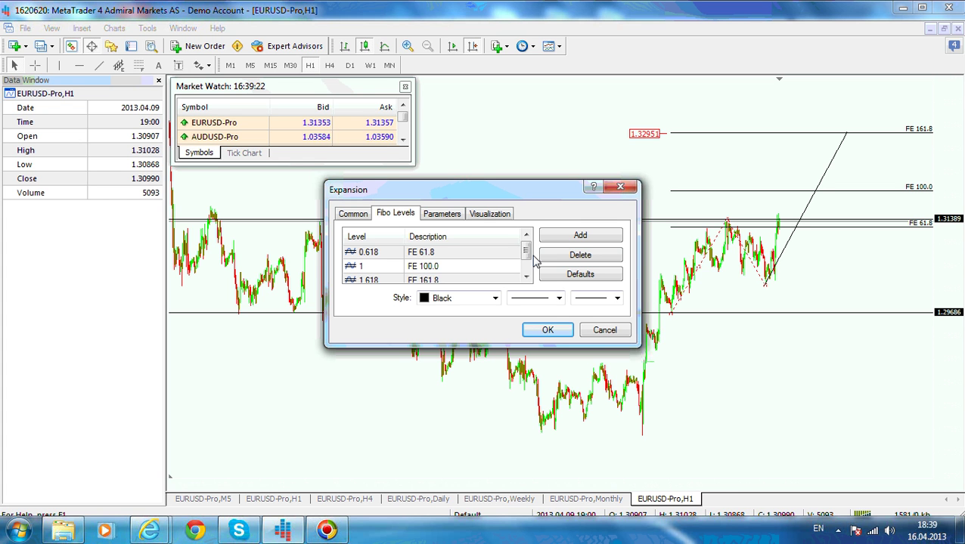
pyautogui.click(487, 273)
pyautogui.click(526, 277)
pyautogui.click(481, 272)
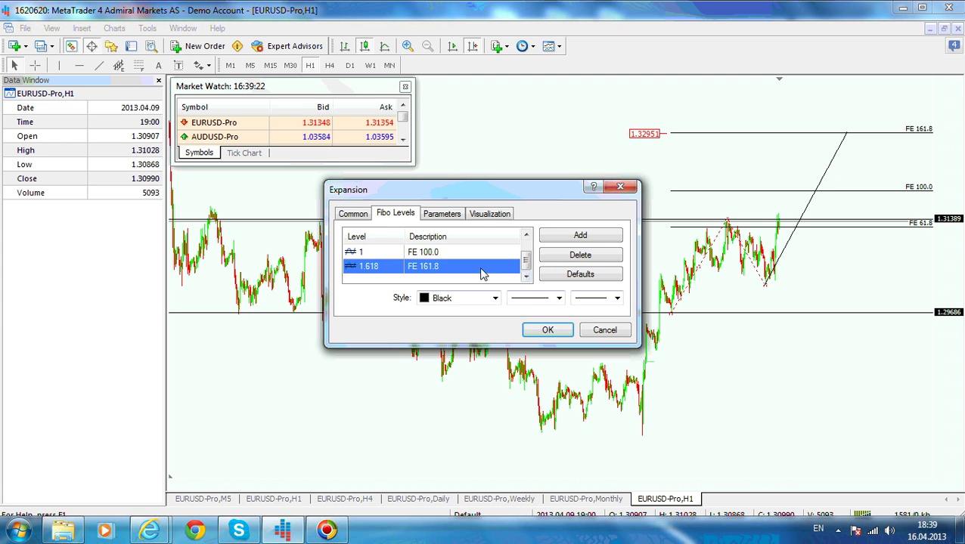
pyautogui.click(597, 236)
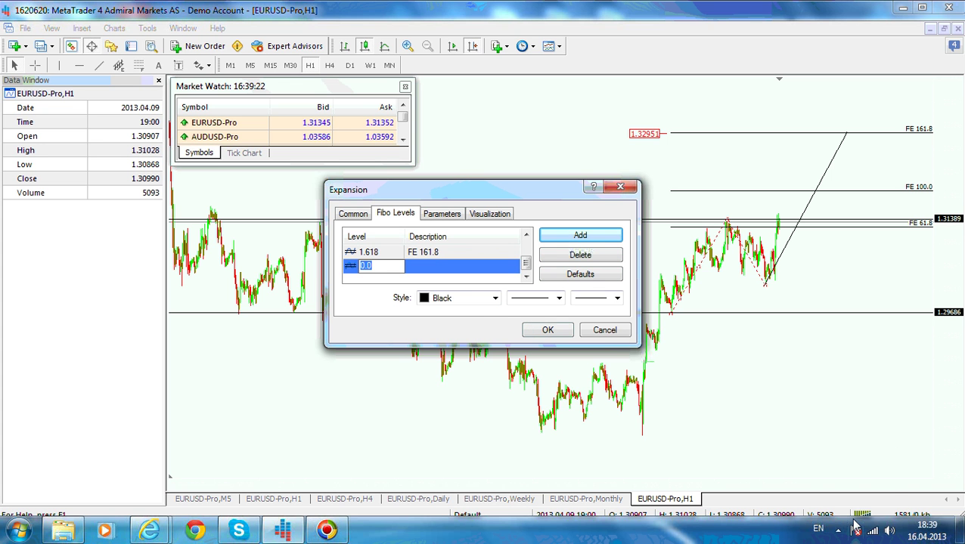
pyautogui.write('2.618')
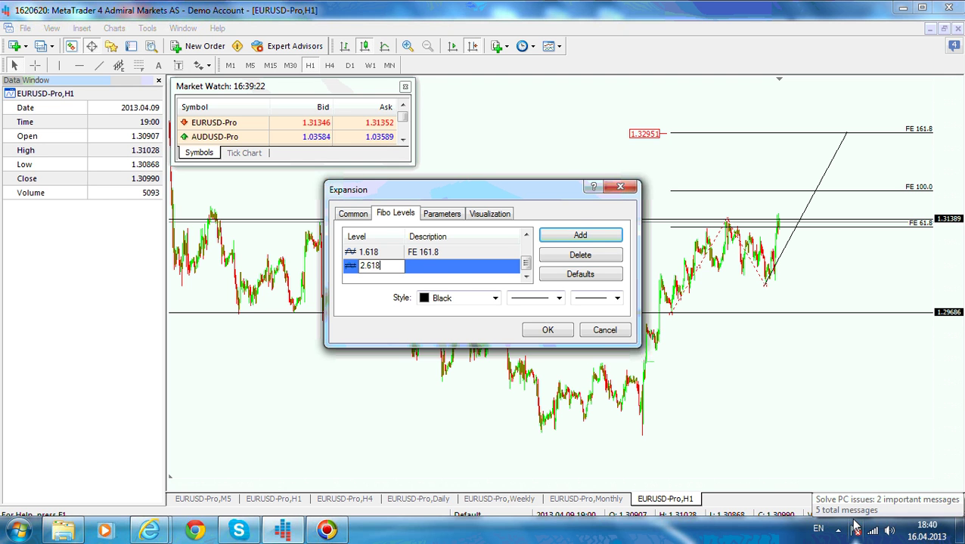
pyautogui.click(447, 270)
pyautogui.write('261')
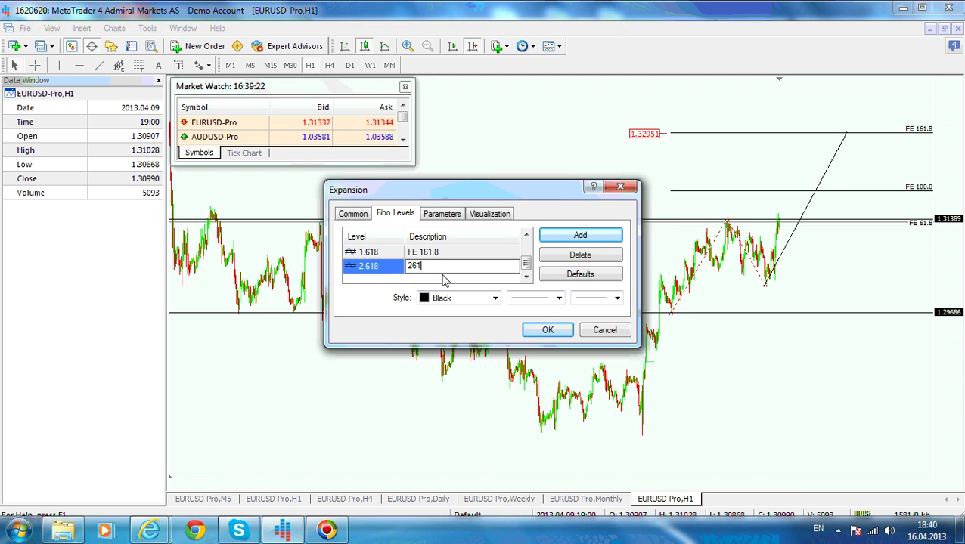
pyautogui.write('.8')
pyautogui.click(582, 237)
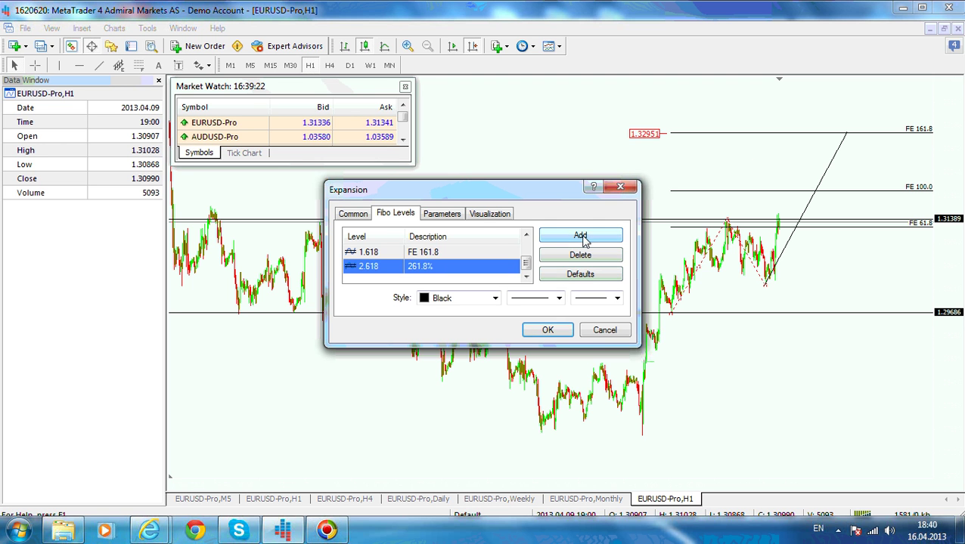
# Step: Add a 4.618 level described '461.8%', apply, and squeeze the price scale to show it
pyautogui.click(581, 236)
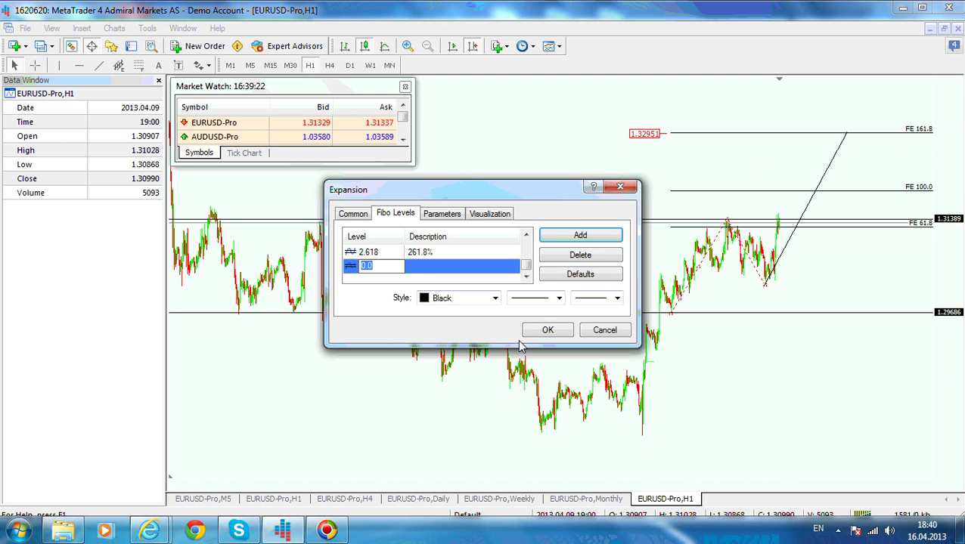
pyautogui.write('4.618')
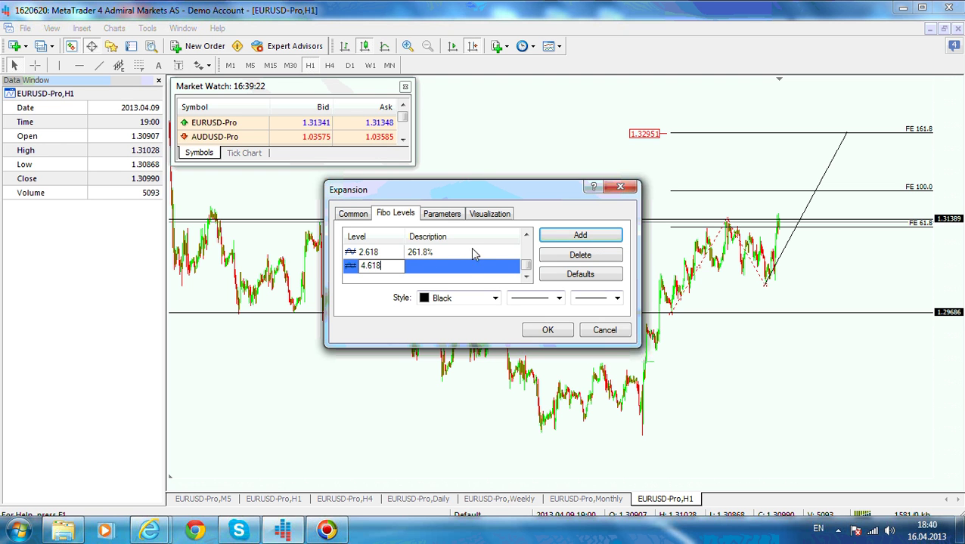
pyautogui.click(457, 269)
pyautogui.write('461.8%')
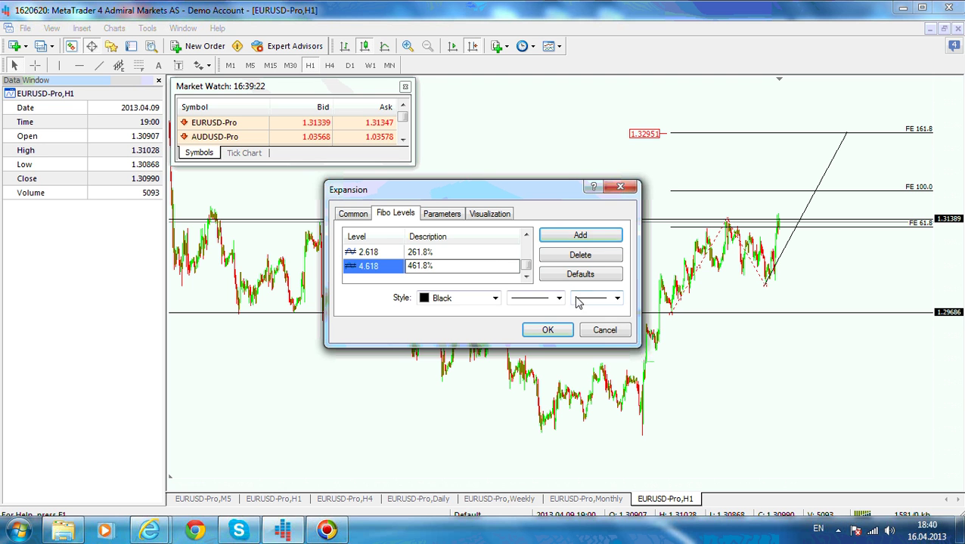
pyautogui.press('Return')
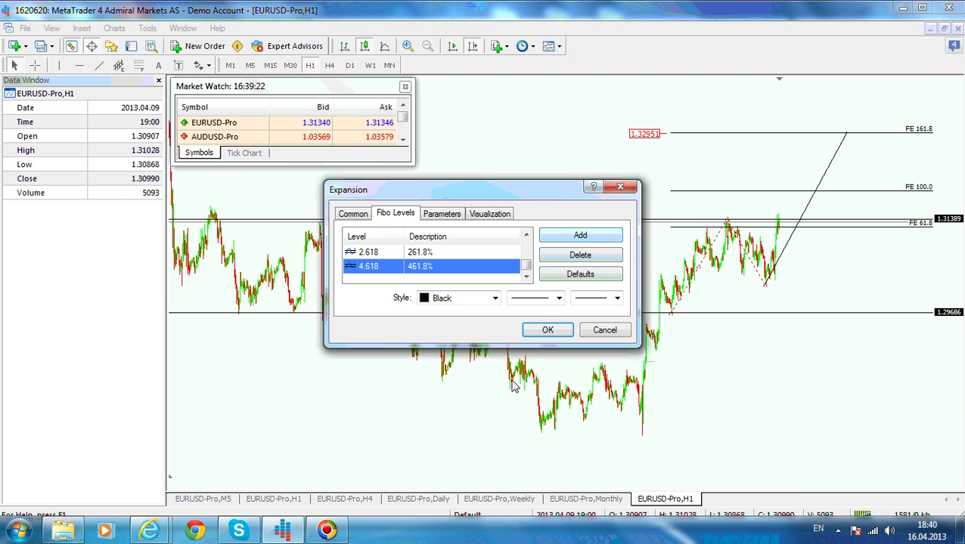
pyautogui.click(548, 329)
pyautogui.moveTo(951, 264); pyautogui.dragTo(935, 370)
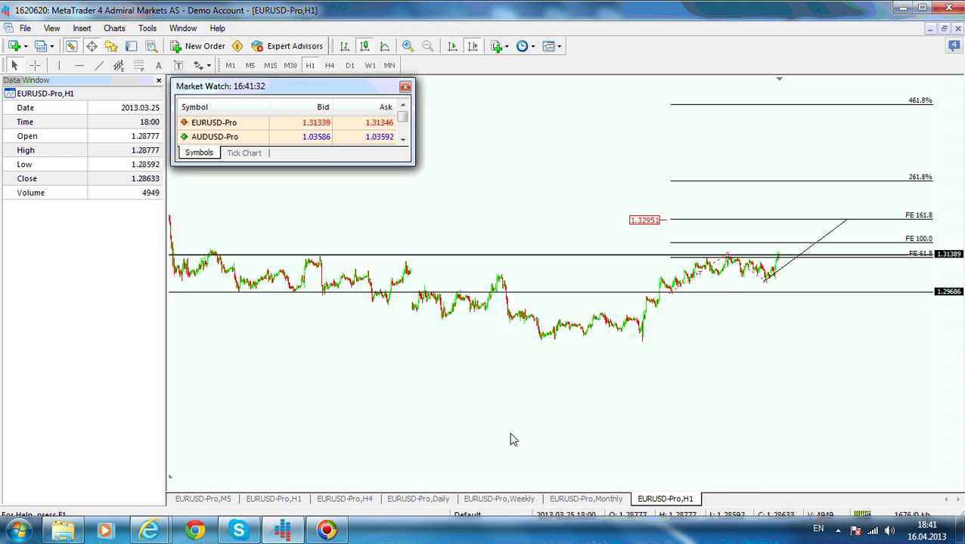
# Step: Select all objects in the Objects List with Ctrl+A and delete them
pyautogui.rightClick(514, 165)
pyautogui.moveTo(535, 173)
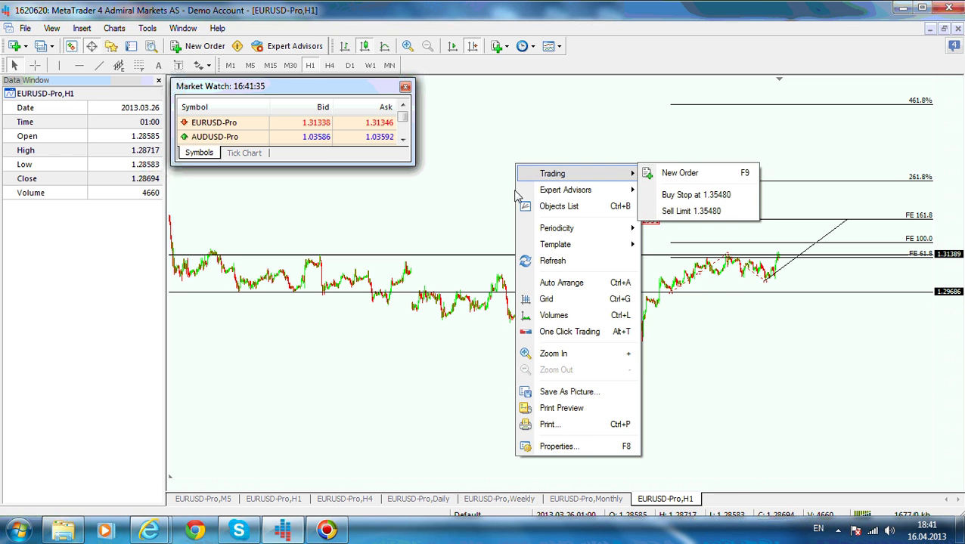
pyautogui.click(596, 206)
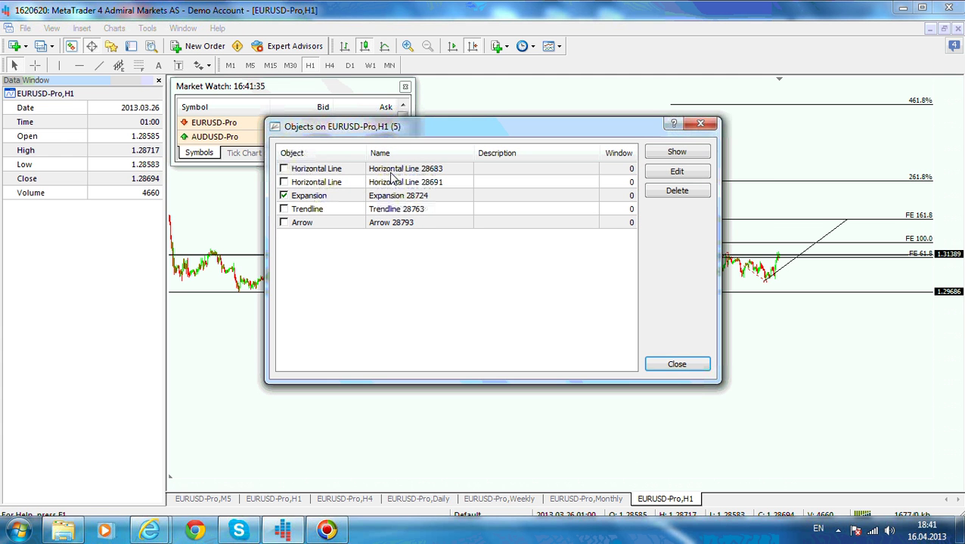
pyautogui.click(345, 182)
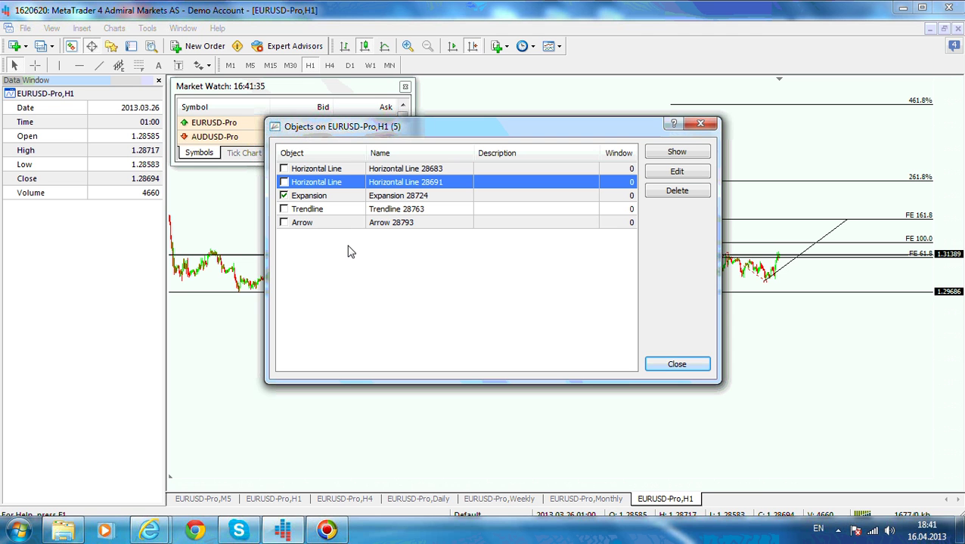
pyautogui.hotkey('ctrl', 'a')
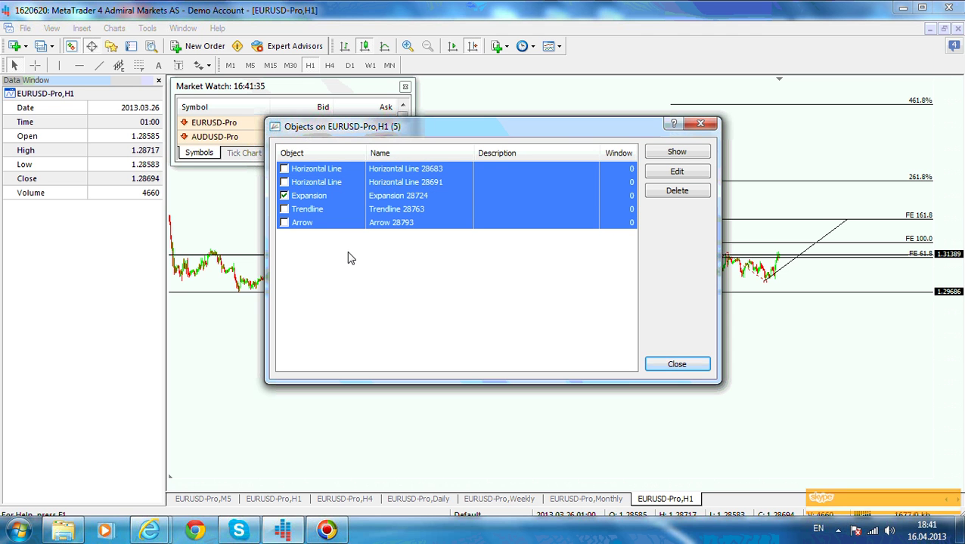
pyautogui.click(676, 191)
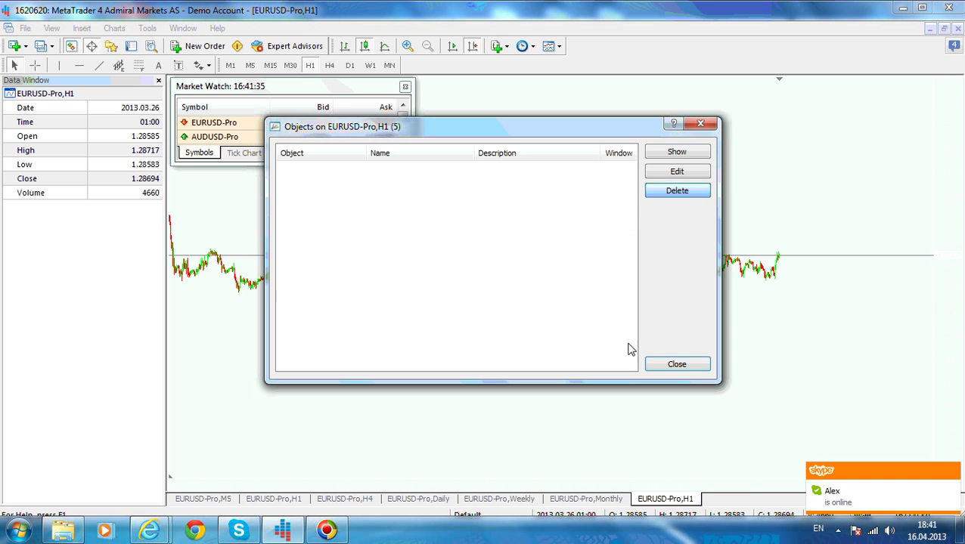
pyautogui.click(676, 366)
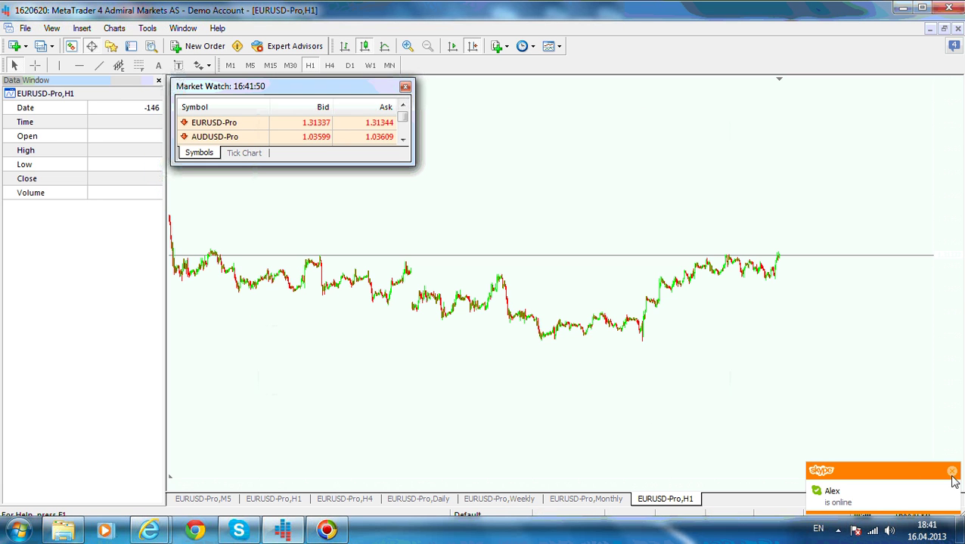
# Step: Dismiss the Skype popup, then stretch the price scale and zoom the chart in
pyautogui.click(952, 473)
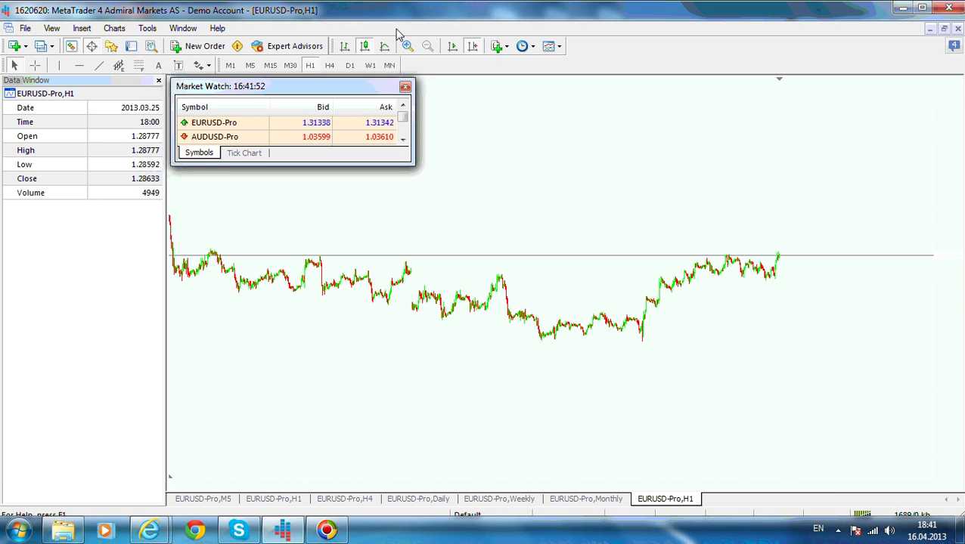
pyautogui.moveTo(957, 435); pyautogui.dragTo(955, 178)
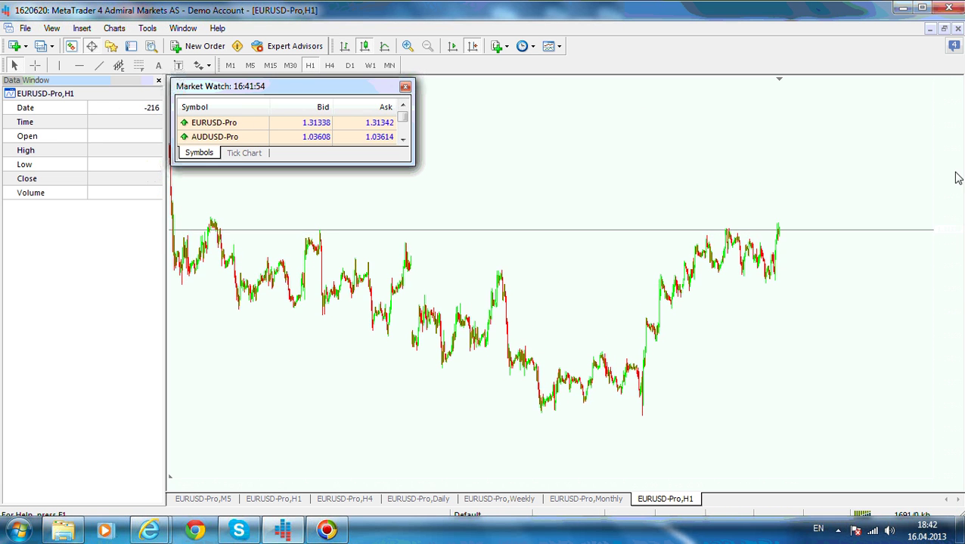
pyautogui.click(408, 46)
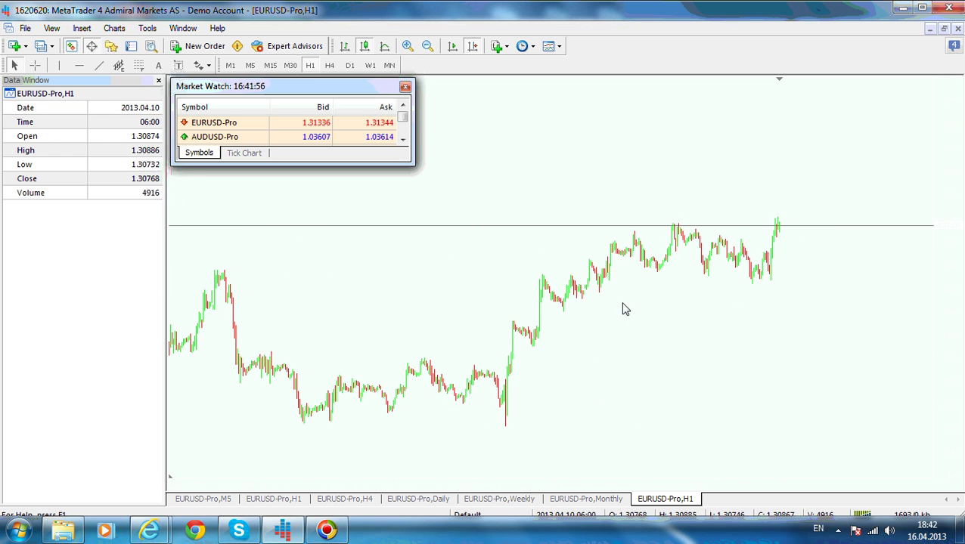
pyautogui.moveTo(941, 319); pyautogui.dragTo(952, 238)
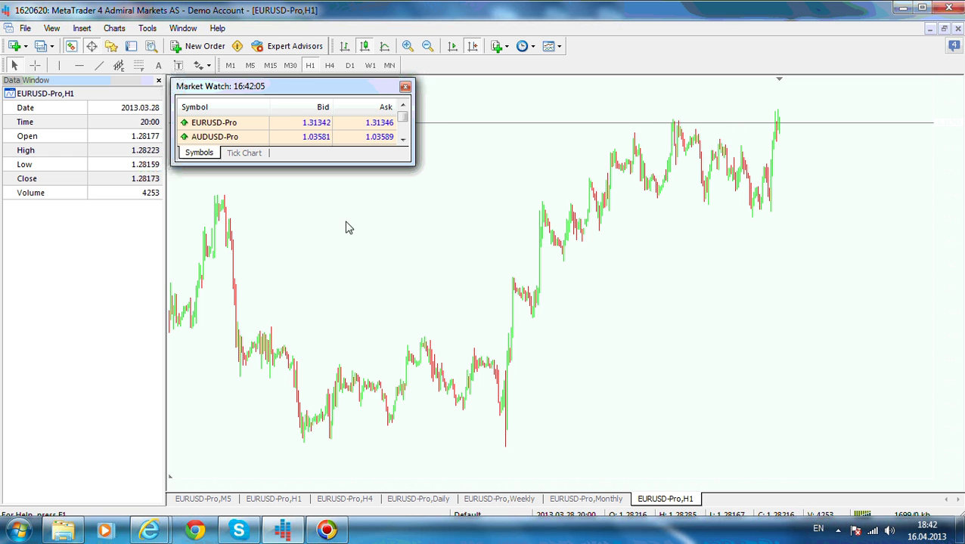
# Step: Scroll the chart back to the early-January 2013 swing low and rally
pyautogui.hscroll(-5, 300, 239)
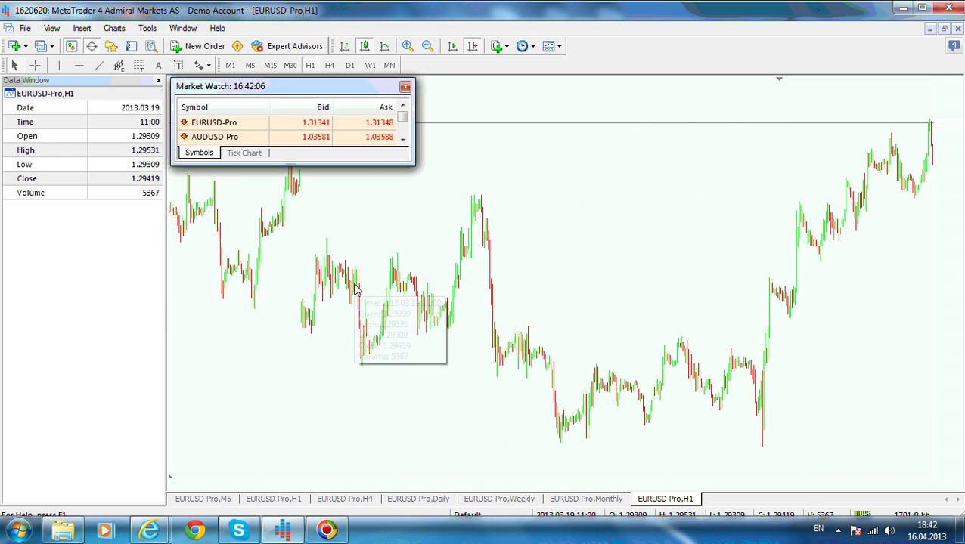
pyautogui.hscroll(-10, 329, 262)
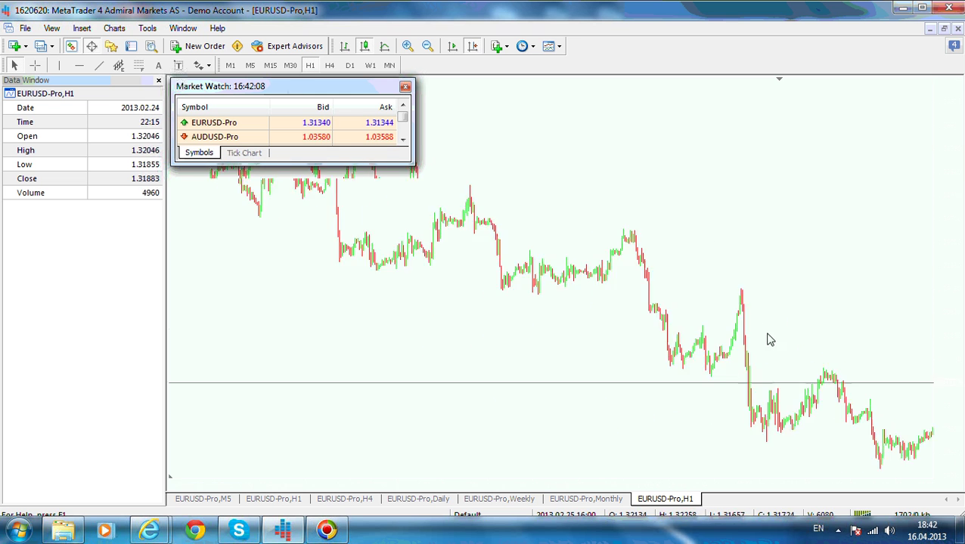
pyautogui.hscroll(-5, 519, 320)
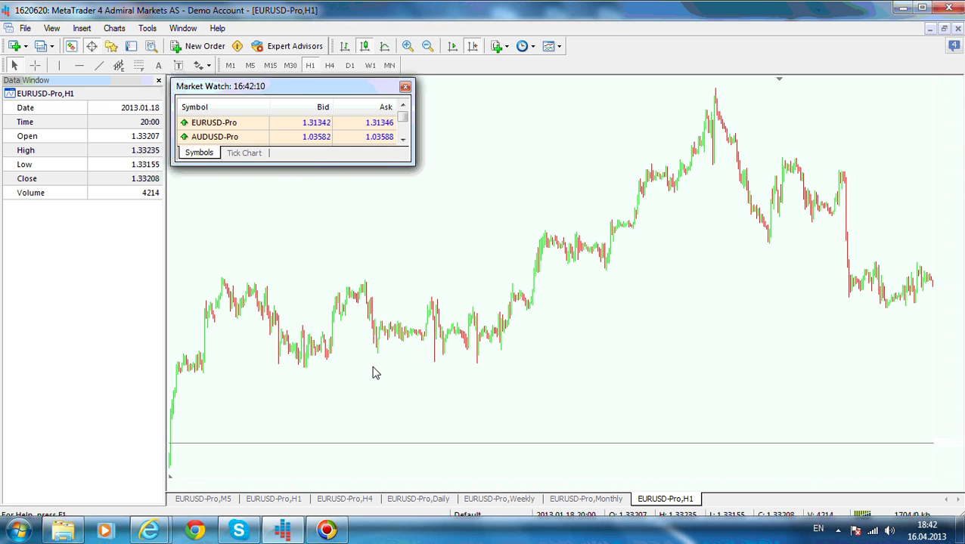
pyautogui.hscroll(-3, 467, 364)
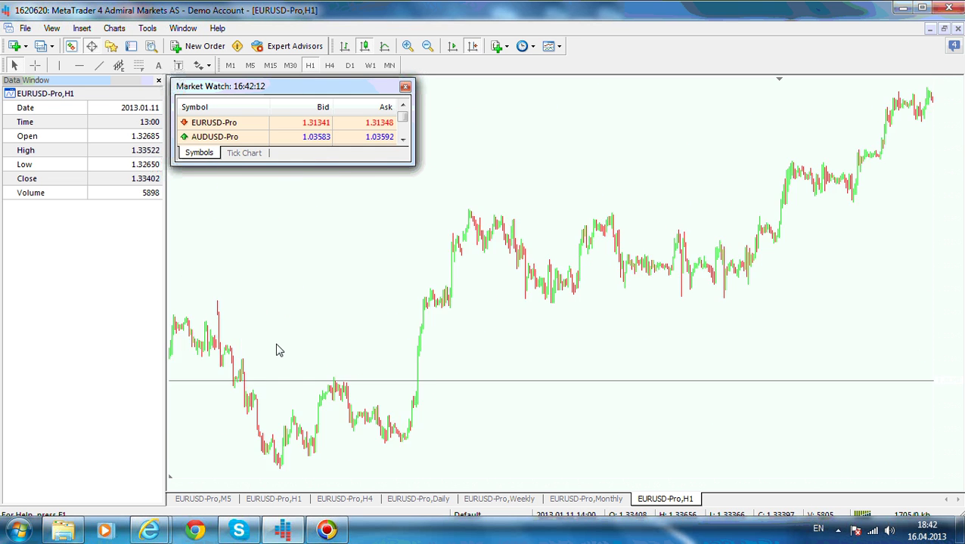
pyautogui.moveTo(829, 386)
pyautogui.mouseDown()
pyautogui.moveTo(685, 385)
pyautogui.moveTo(814, 387)
pyautogui.mouseUp()
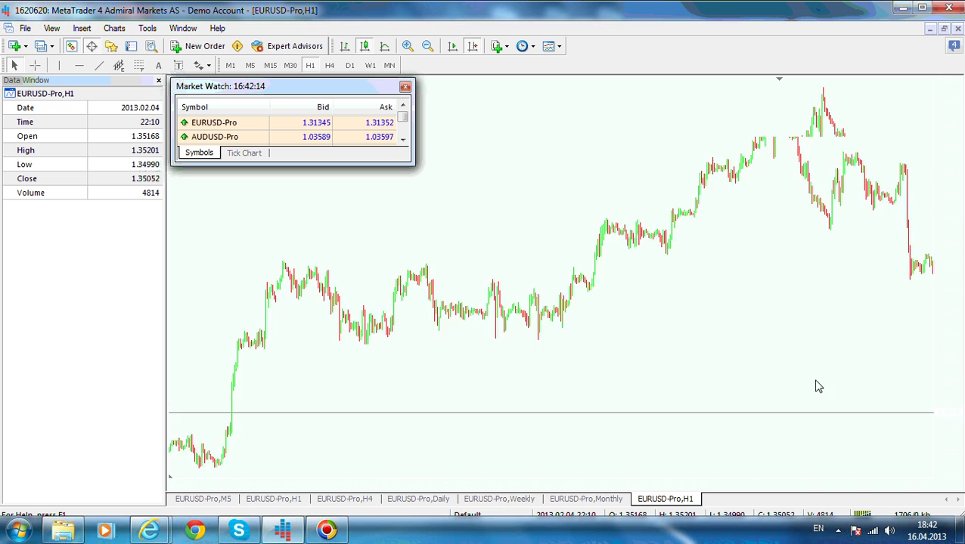
pyautogui.hscroll(-15, 724, 358)
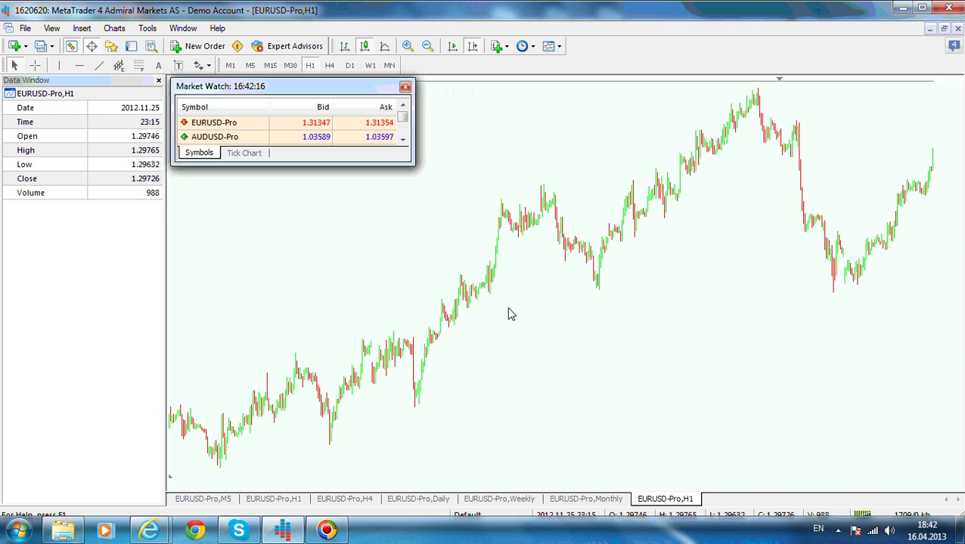
pyautogui.hscroll(-12, 784, 367)
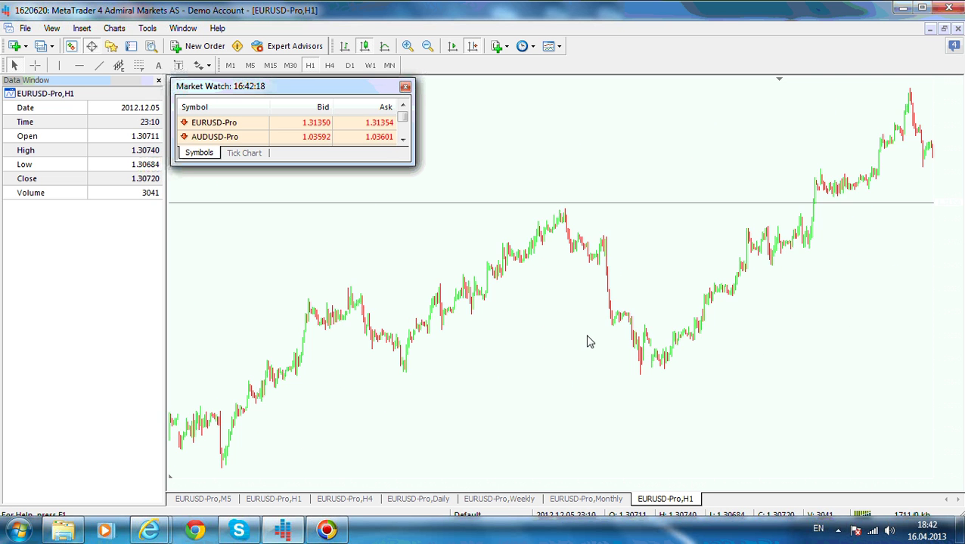
pyautogui.hscroll(12, 762, 350)
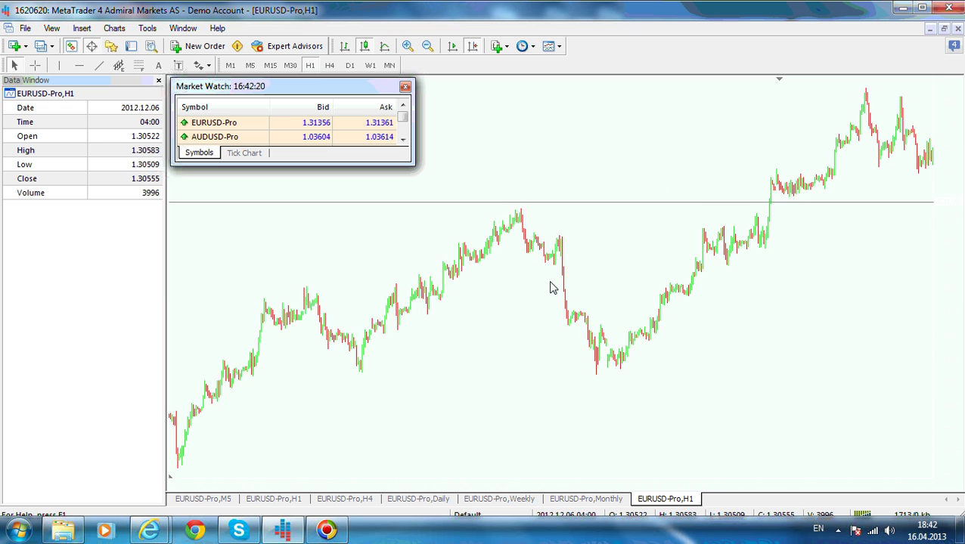
pyautogui.hscroll(-8, 639, 310)
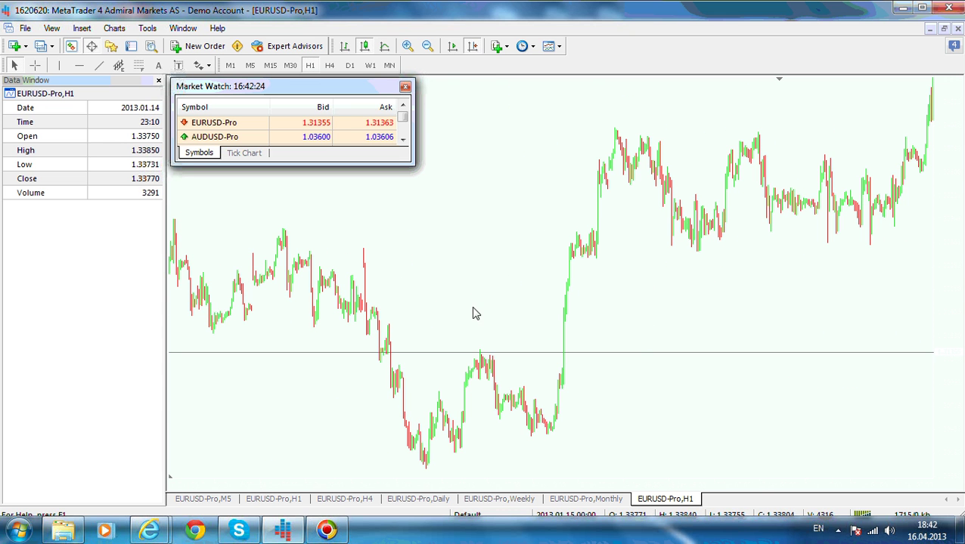
pyautogui.hscroll(-4, 559, 258)
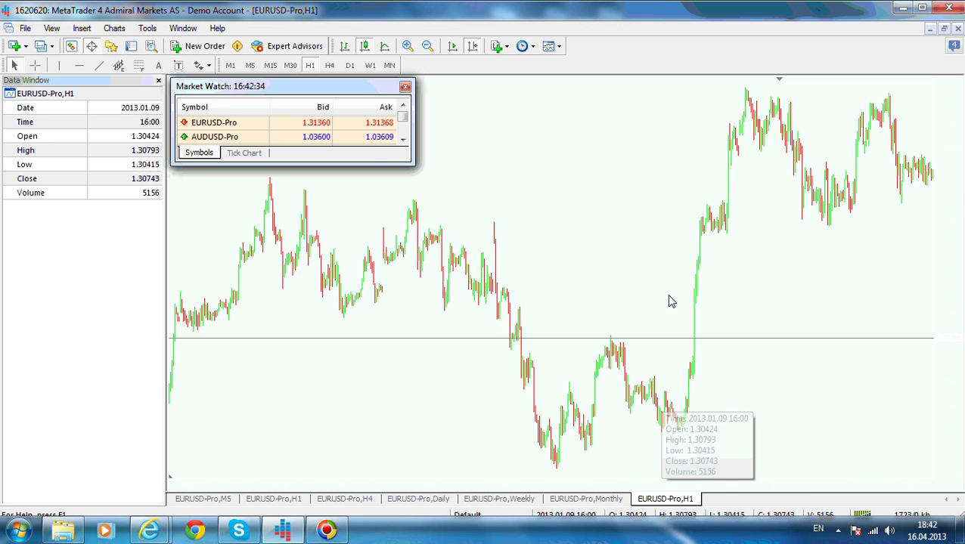
# Step: Draw a trendline from the early-January swing low up to the rally peak, snapping its top end onto the peak
pyautogui.click(100, 66)
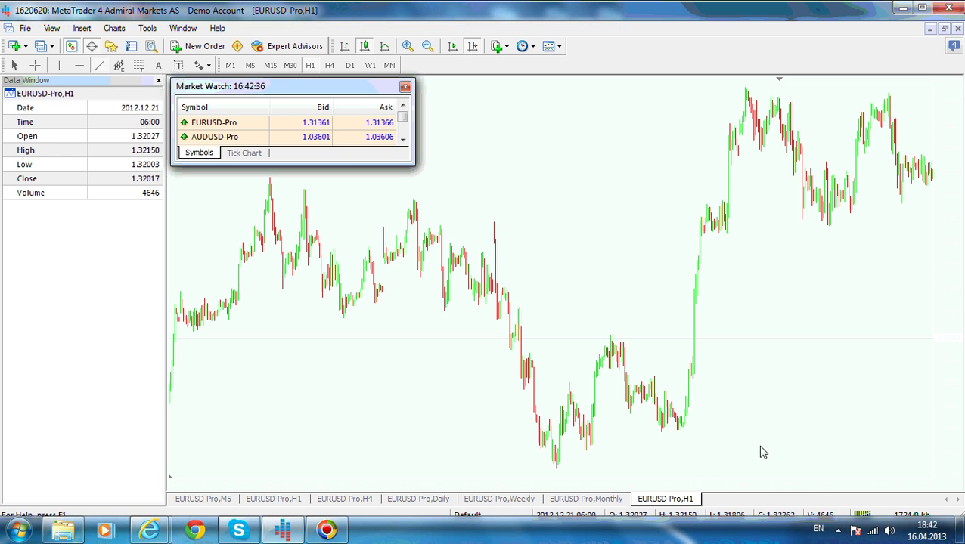
pyautogui.moveTo(577, 454)
pyautogui.mouseDown()
pyautogui.moveTo(625, 345)
pyautogui.moveTo(611, 344)
pyautogui.mouseUp()
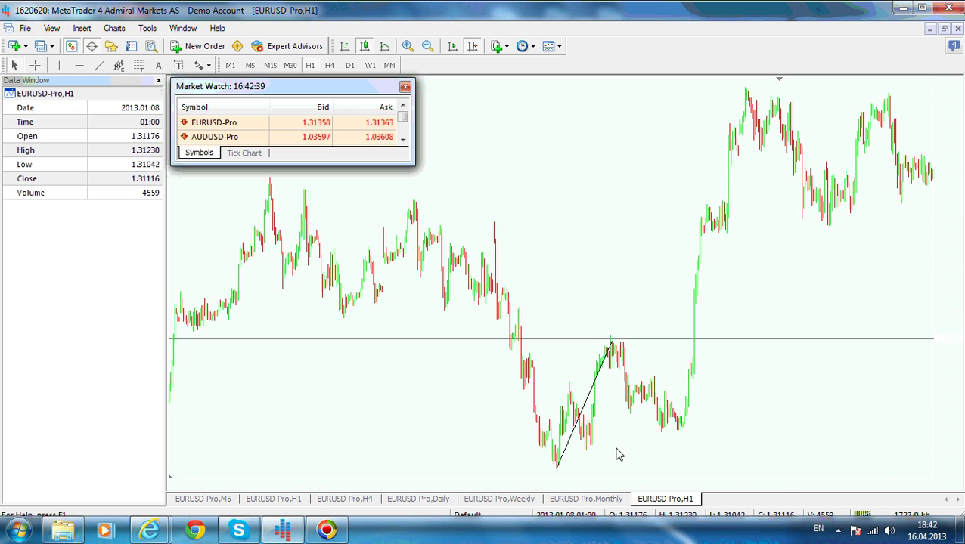
pyautogui.doubleClick(599, 387)
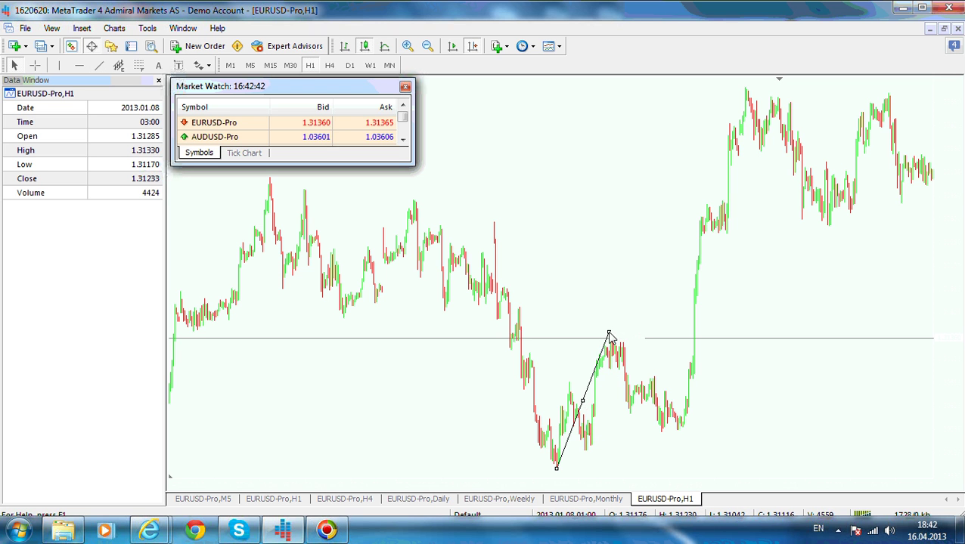
pyautogui.moveTo(612, 342)
pyautogui.mouseDown()
pyautogui.moveTo(607, 328)
pyautogui.moveTo(613, 345)
pyautogui.moveTo(610, 337)
pyautogui.mouseUp()
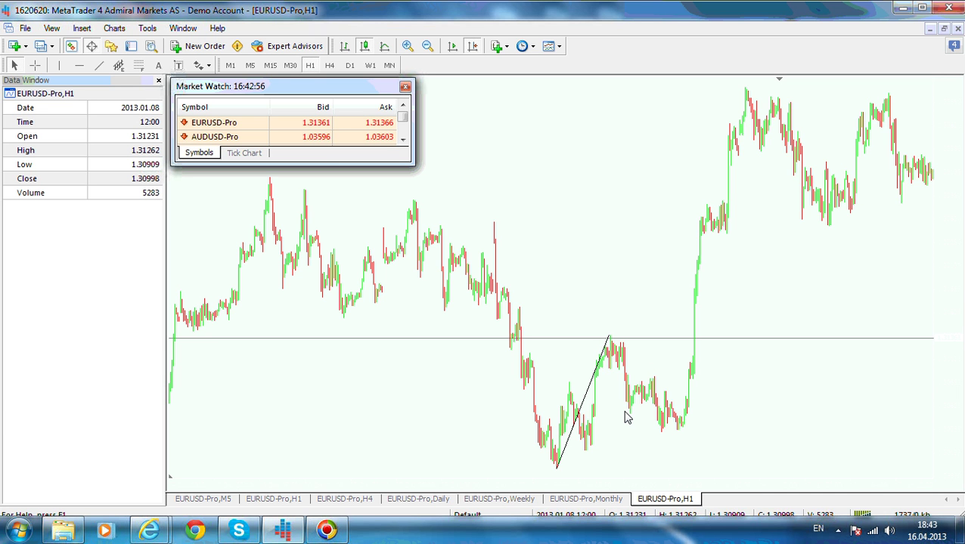
# Step: Draw a Fibonacci expansion on the low, peak and pullback low, plus a line to FE 100.0
pyautogui.click(82, 28)
pyautogui.moveTo(51, 28)
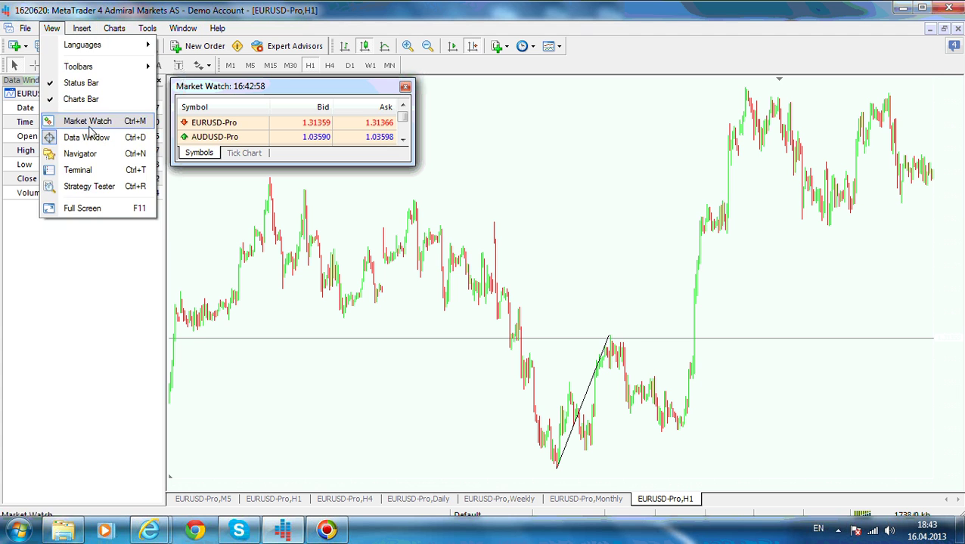
pyautogui.moveTo(82, 28)
pyautogui.moveTo(114, 119)
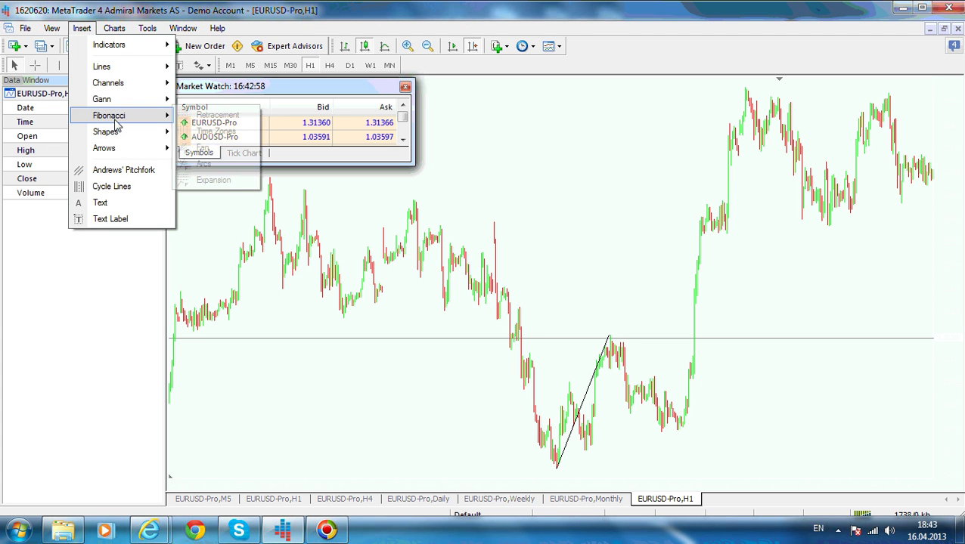
pyautogui.click(241, 181)
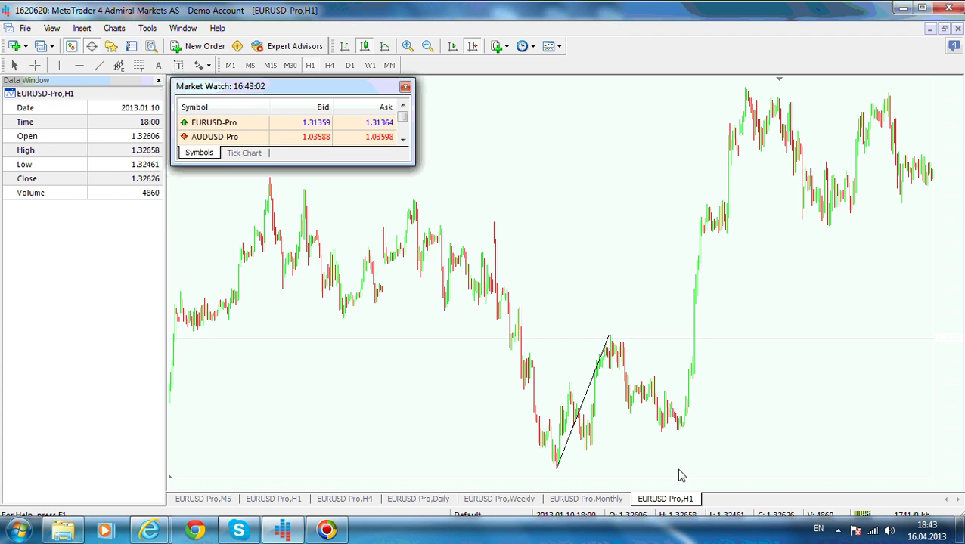
pyautogui.moveTo(556, 469); pyautogui.dragTo(610, 344)
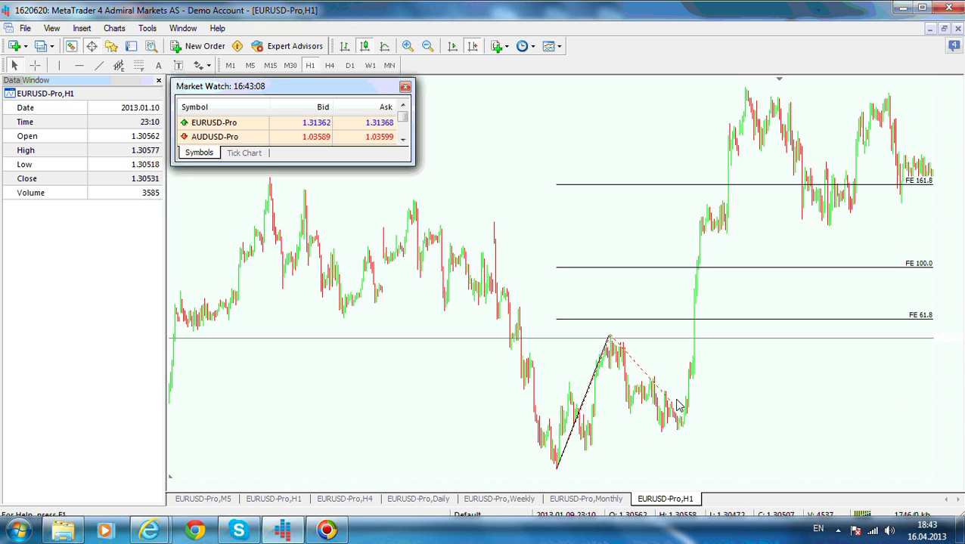
pyautogui.moveTo(671, 415); pyautogui.dragTo(661, 439)
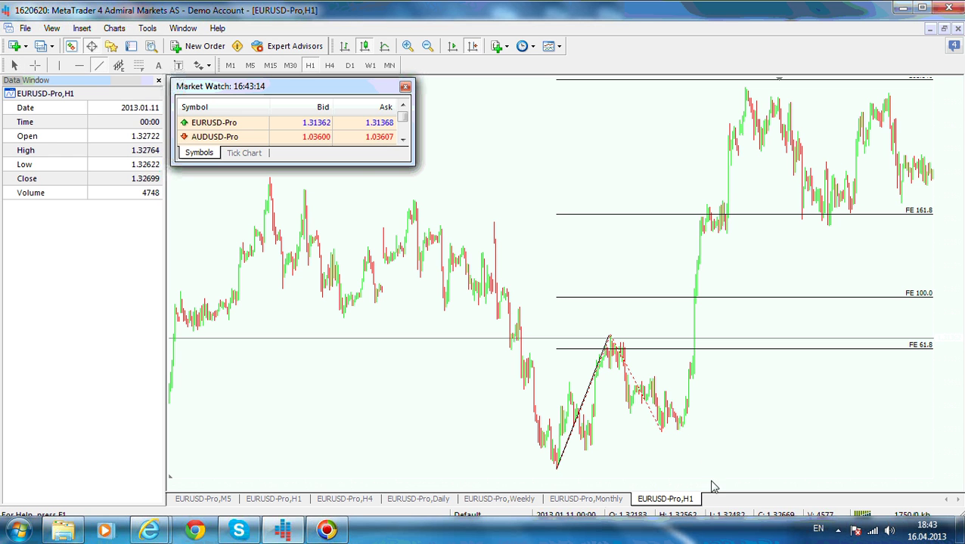
pyautogui.moveTo(662, 433); pyautogui.dragTo(721, 301)
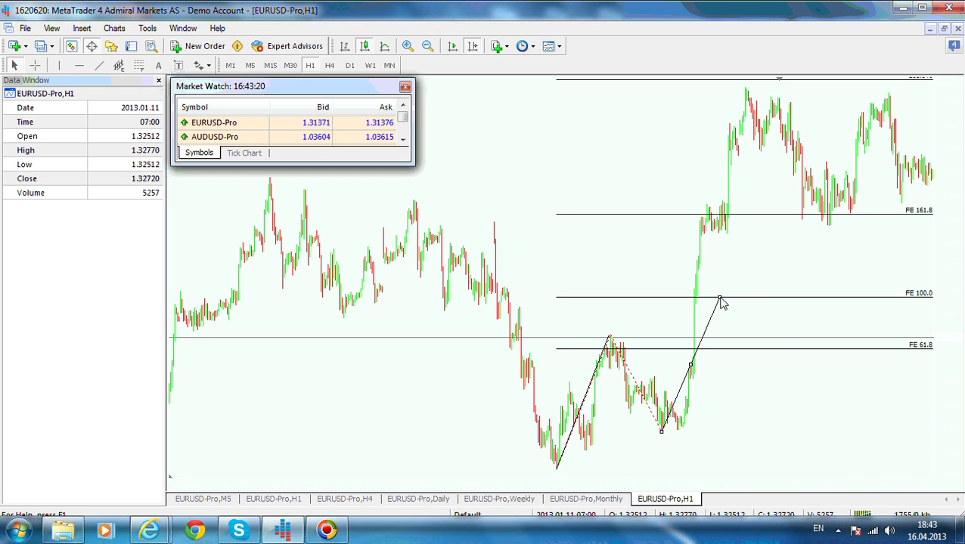
pyautogui.doubleClick(712, 315)
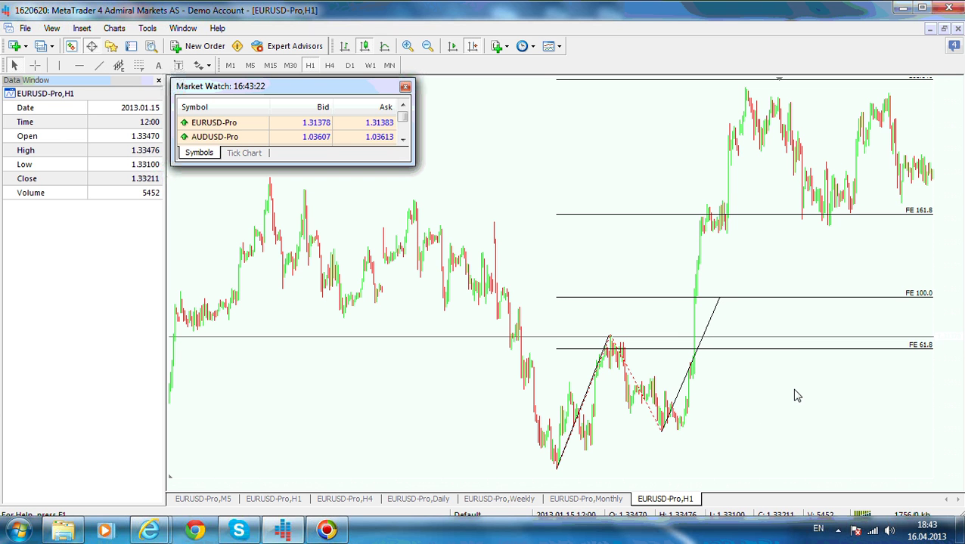